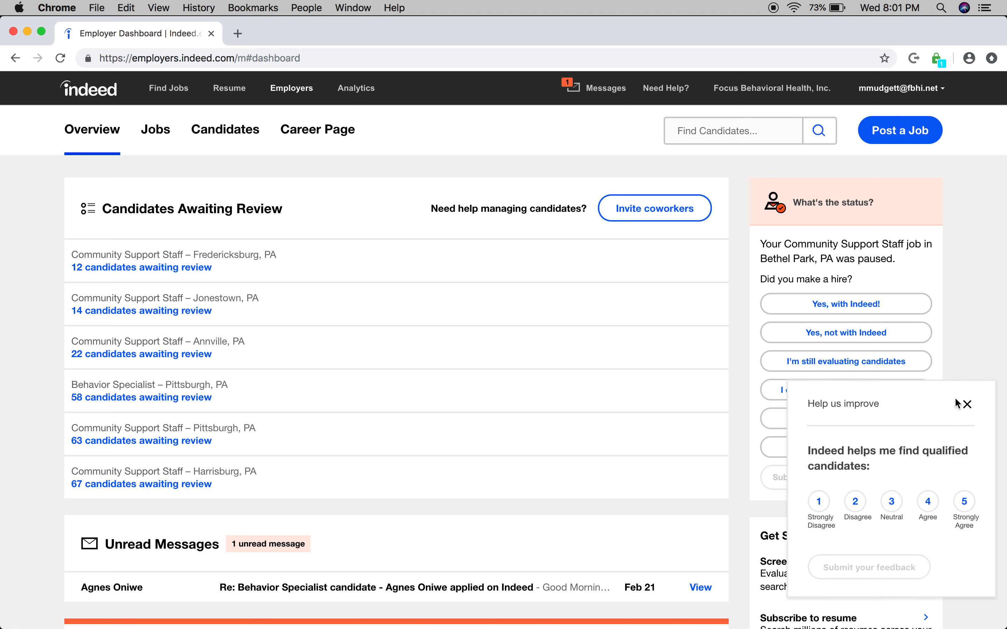
Step: Dismiss the feedback survey and open the list of posted jobs to look over their open and paused statuses
{"action": "left_click", "coordinate": [968, 405]}
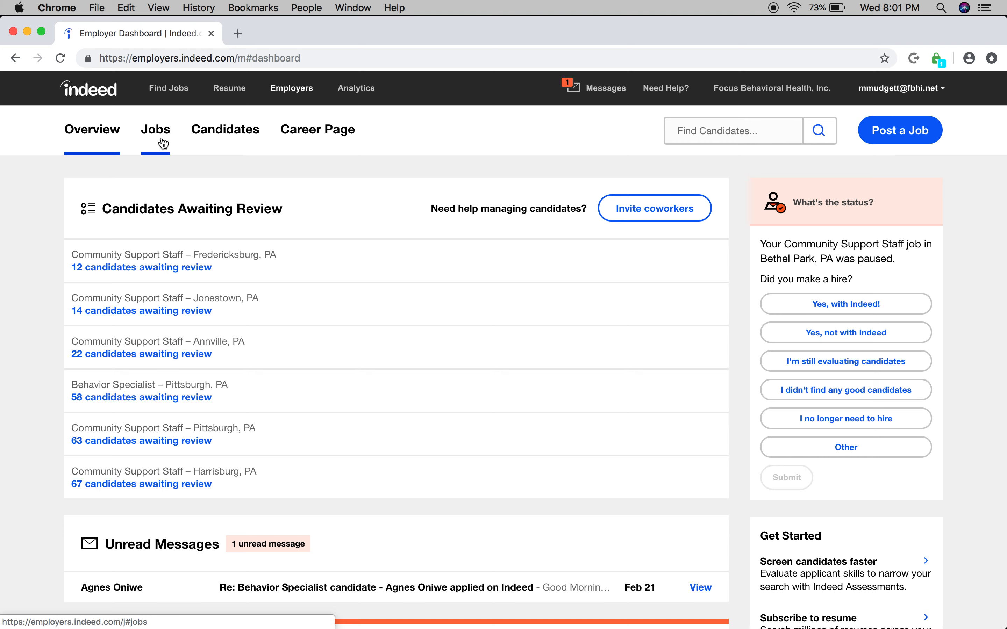
{"action": "left_click", "coordinate": [155, 149]}
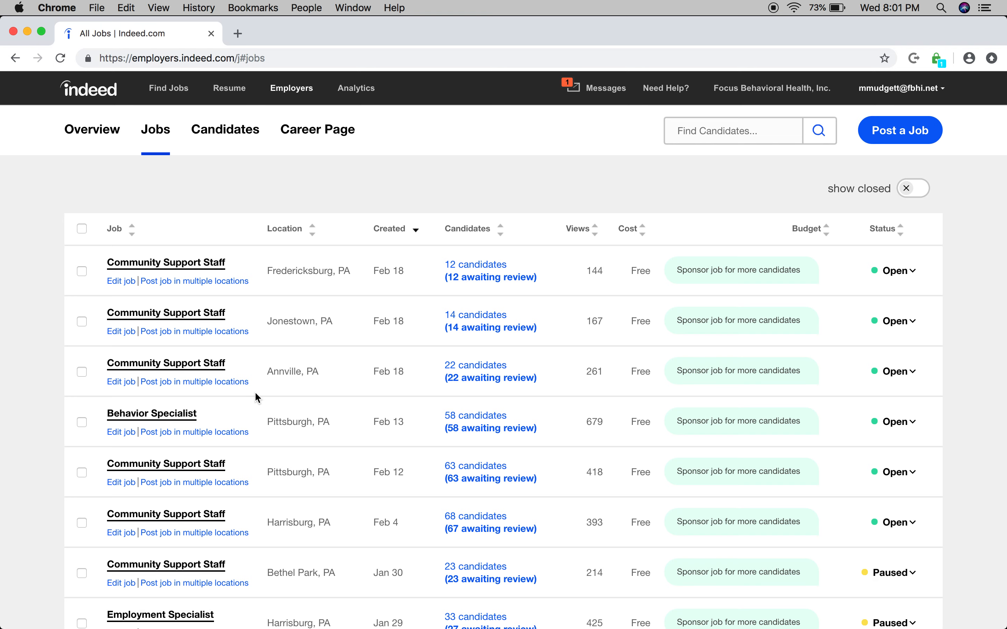
{"action": "scroll", "coordinate": [255, 391], "scroll_direction": "down", "scroll_amount": 2}
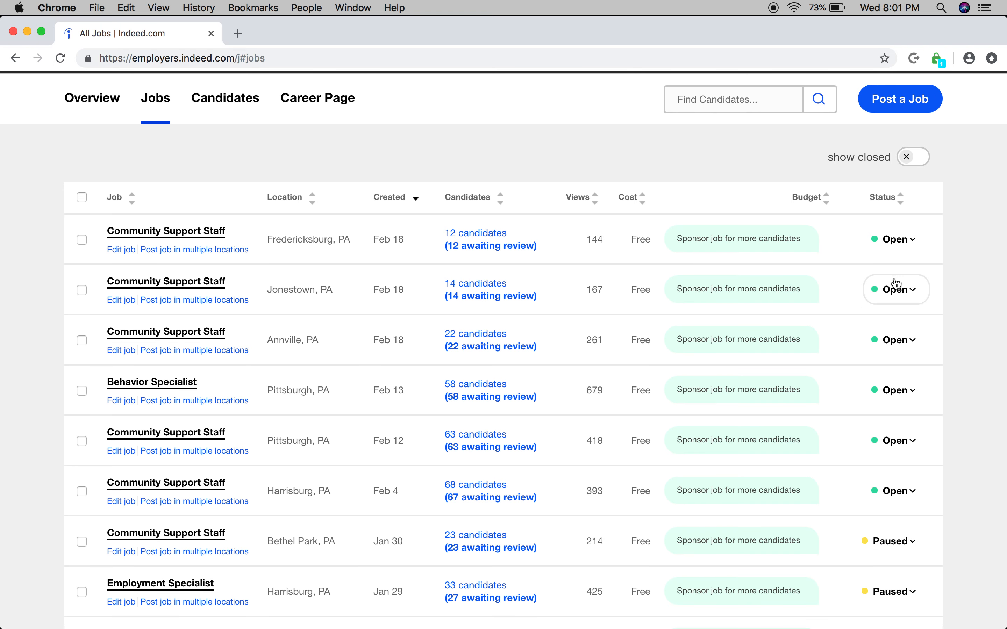
{"action": "scroll", "coordinate": [893, 513], "scroll_direction": "down", "scroll_amount": 1}
{"action": "scroll", "coordinate": [895, 511], "scroll_direction": "down", "scroll_amount": 10}
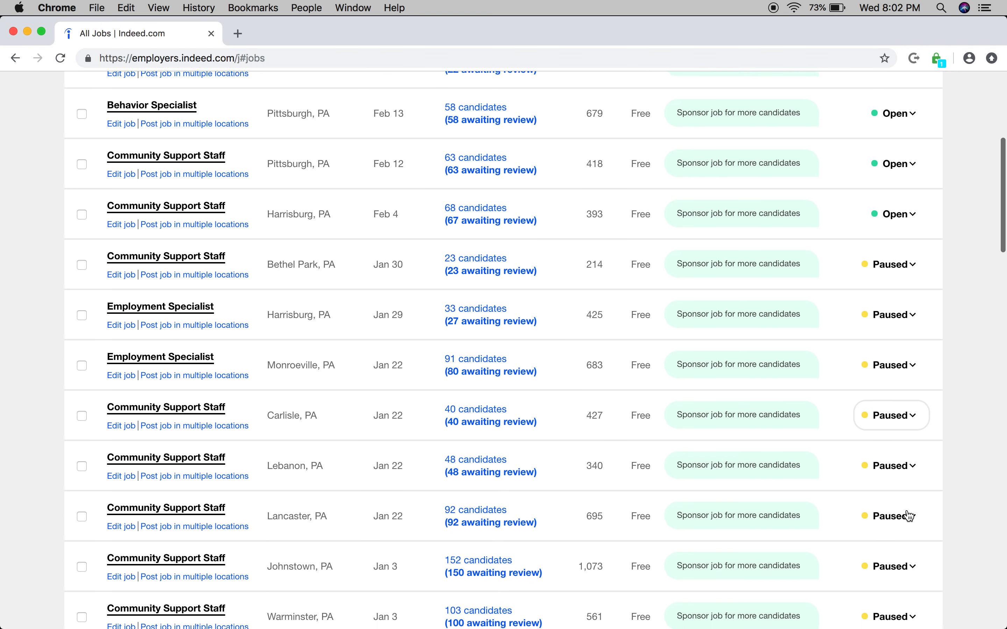
{"action": "scroll", "coordinate": [904, 514], "scroll_direction": "up", "scroll_amount": 7}
{"action": "scroll", "coordinate": [907, 509], "scroll_direction": "up", "scroll_amount": 3}
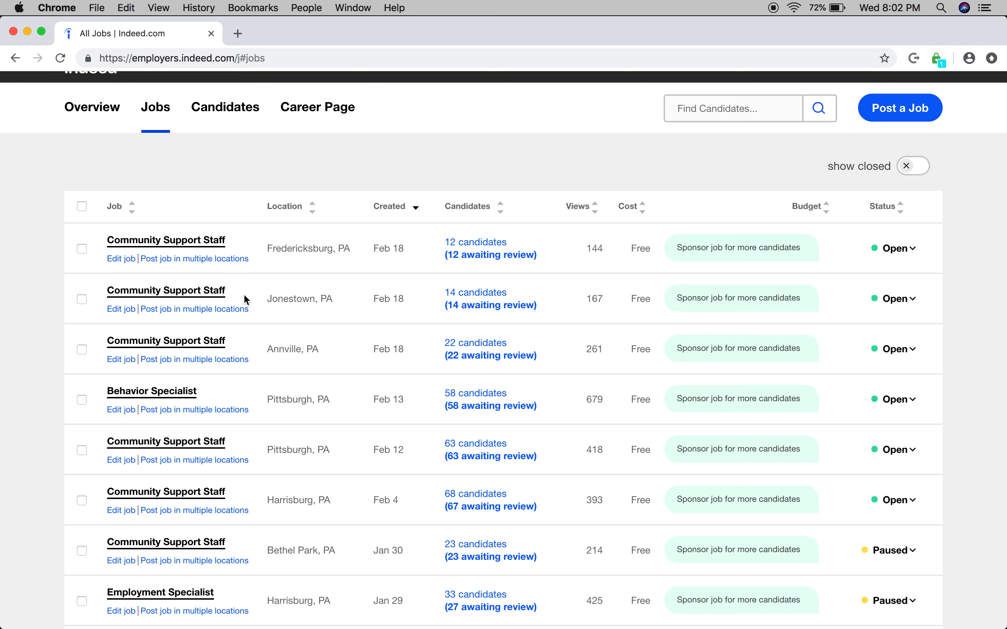
Step: Set up an unsponsored copy of the Fredericksburg Community Support Staff job for Hanover, PA 17331, and close it without confirming
{"action": "left_click", "coordinate": [212, 260]}
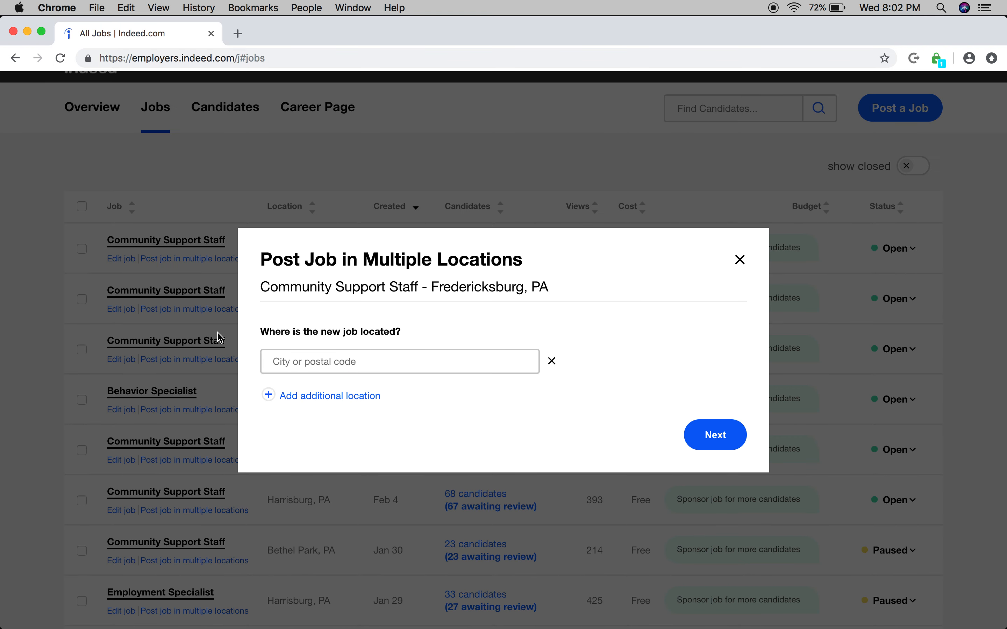
{"action": "left_click", "coordinate": [285, 367]}
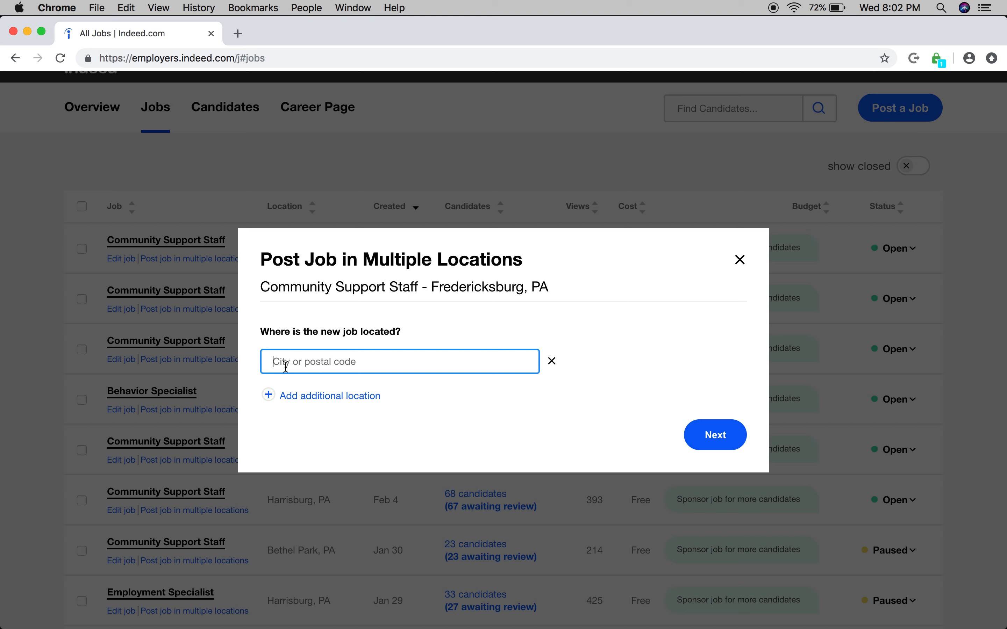
{"action": "type", "text": "17331"}
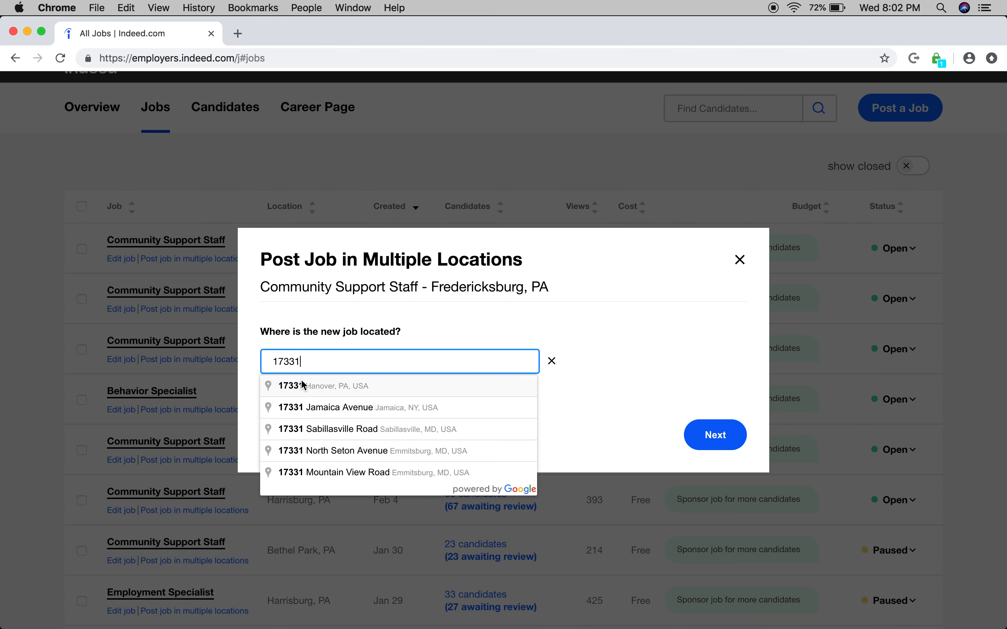
{"action": "left_click", "coordinate": [302, 381]}
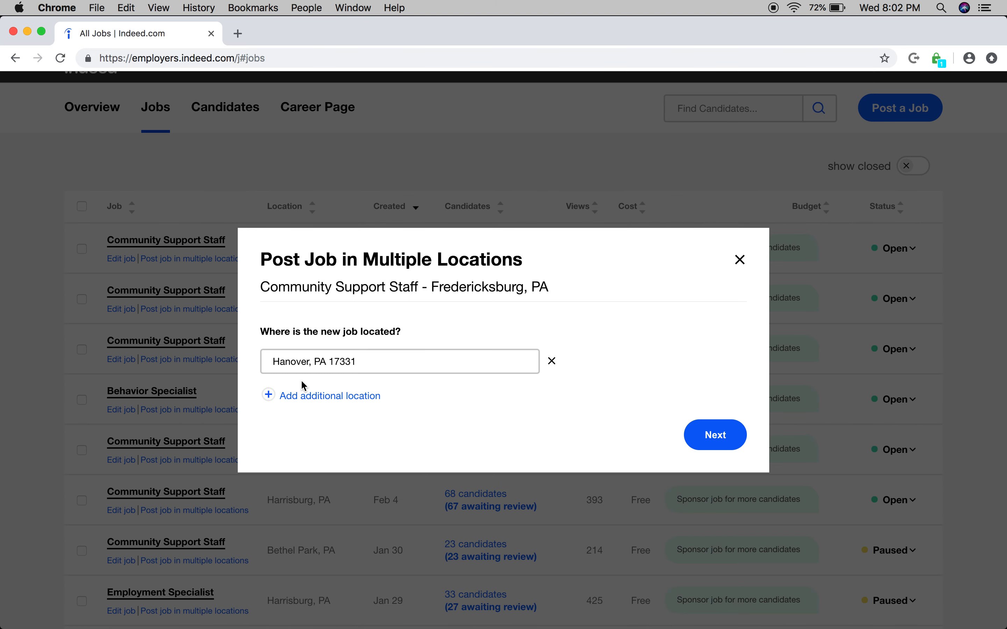
{"action": "left_click", "coordinate": [706, 433]}
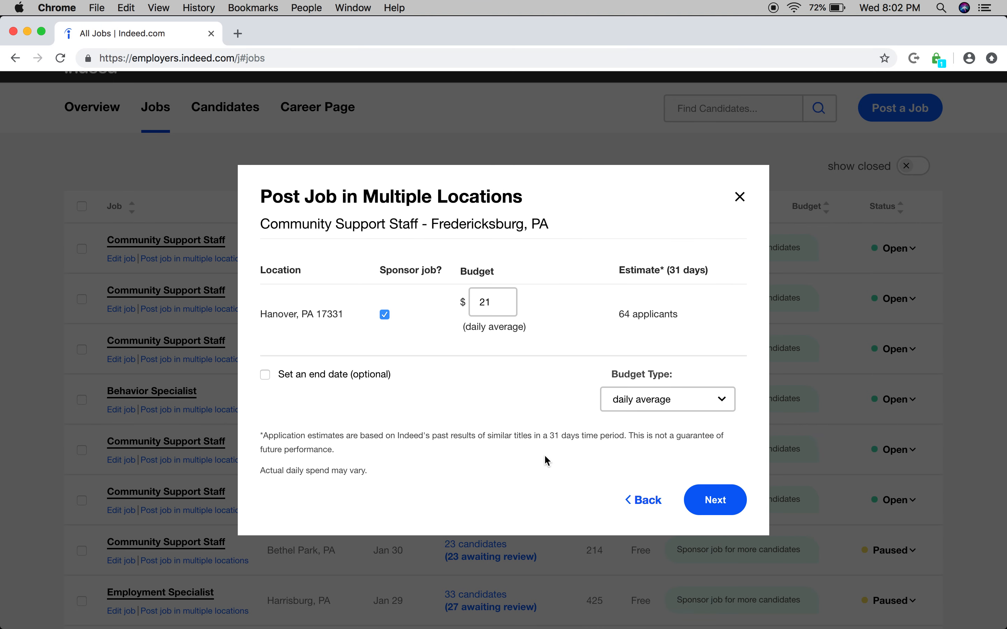
{"action": "left_click", "coordinate": [385, 315]}
{"action": "left_click", "coordinate": [707, 499]}
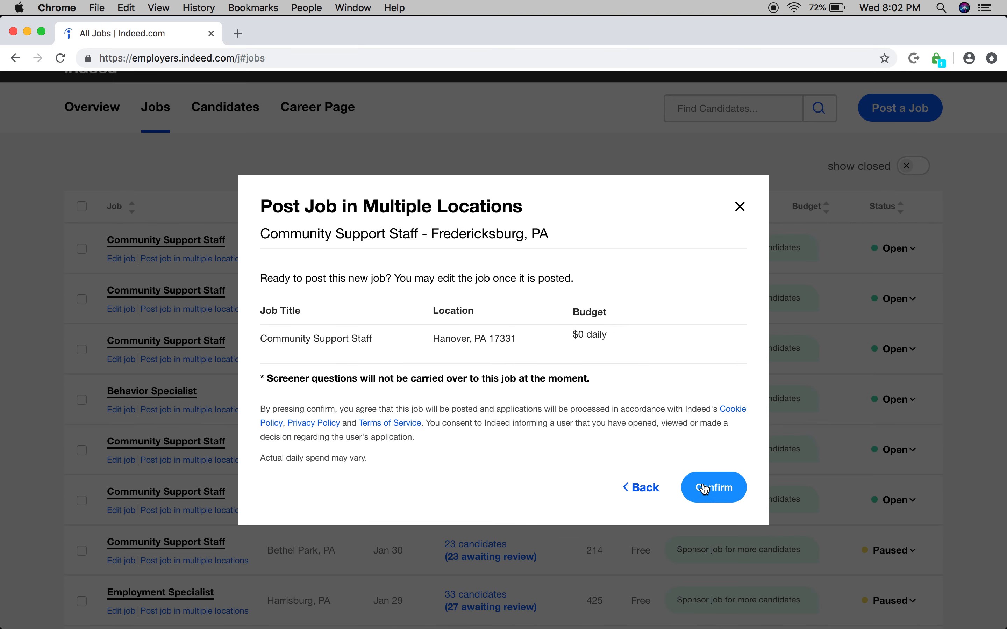
{"action": "left_click", "coordinate": [740, 207]}
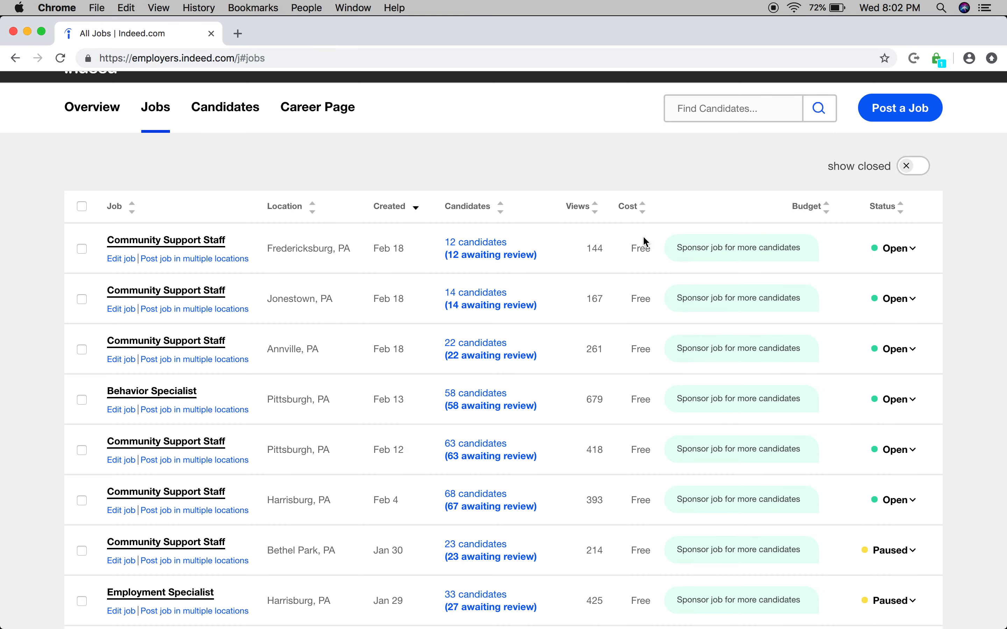
Step: Start a new job posting with the job title Community Support Staff
{"action": "left_click", "coordinate": [917, 119]}
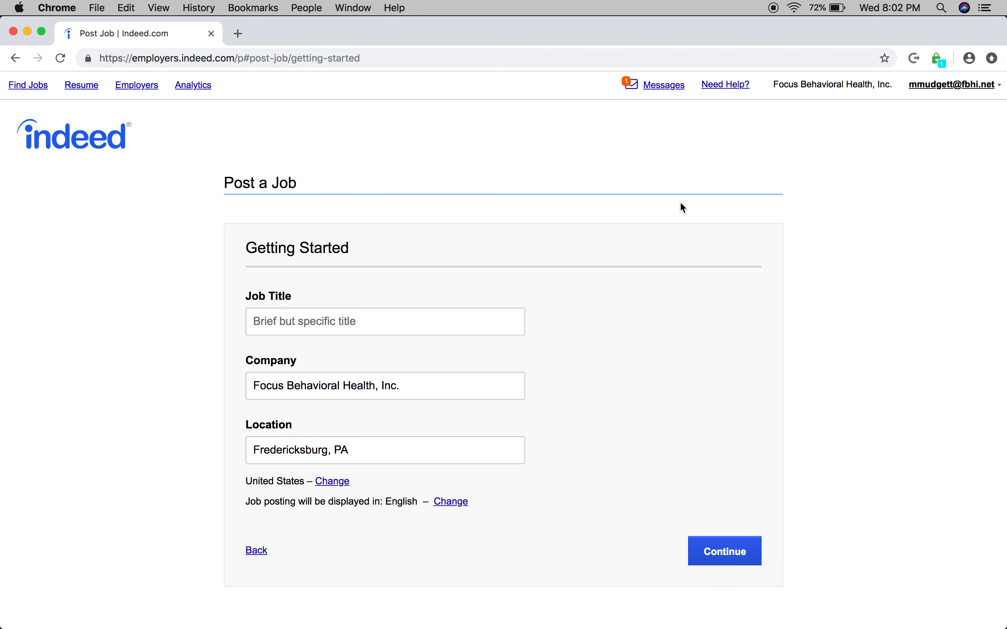
{"action": "left_click", "coordinate": [331, 319]}
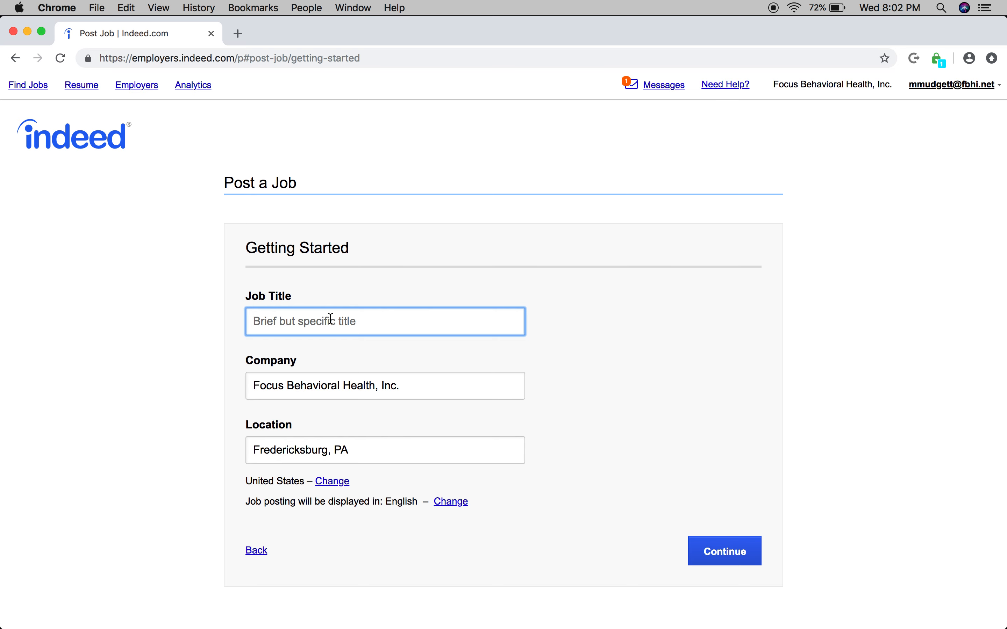
{"action": "type", "text": "Community"}
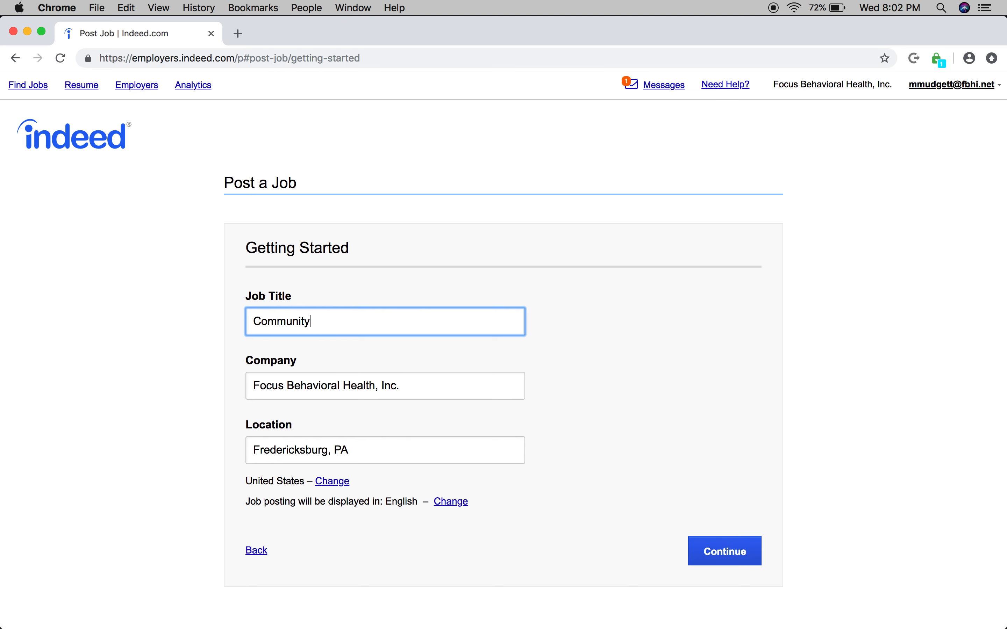
{"action": "type", "text": " Support "}
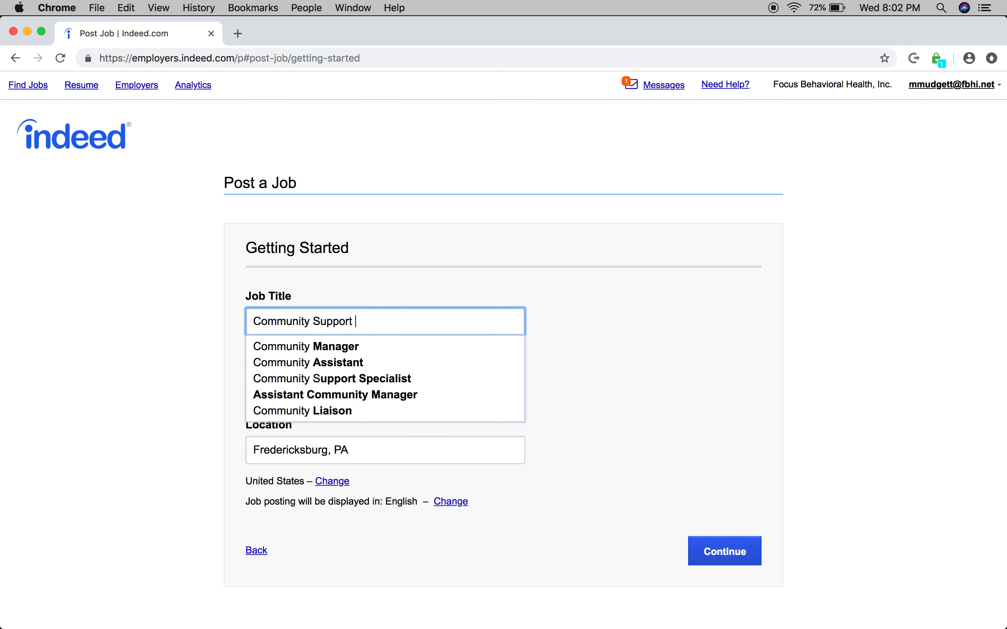
{"action": "type", "text": "Di"}
{"action": "key", "text": "BackSpace"}
{"action": "key", "text": "BackSpace"}
{"action": "type", "text": "S"}
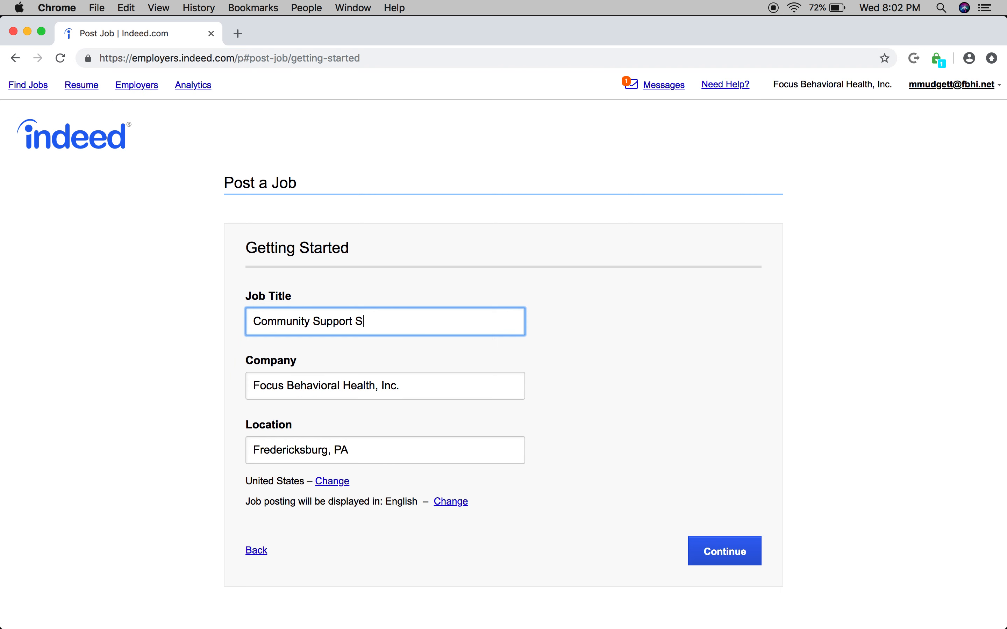
{"action": "type", "text": "t"}
{"action": "left_click", "coordinate": [357, 346]}
{"action": "left_click", "coordinate": [385, 390]}
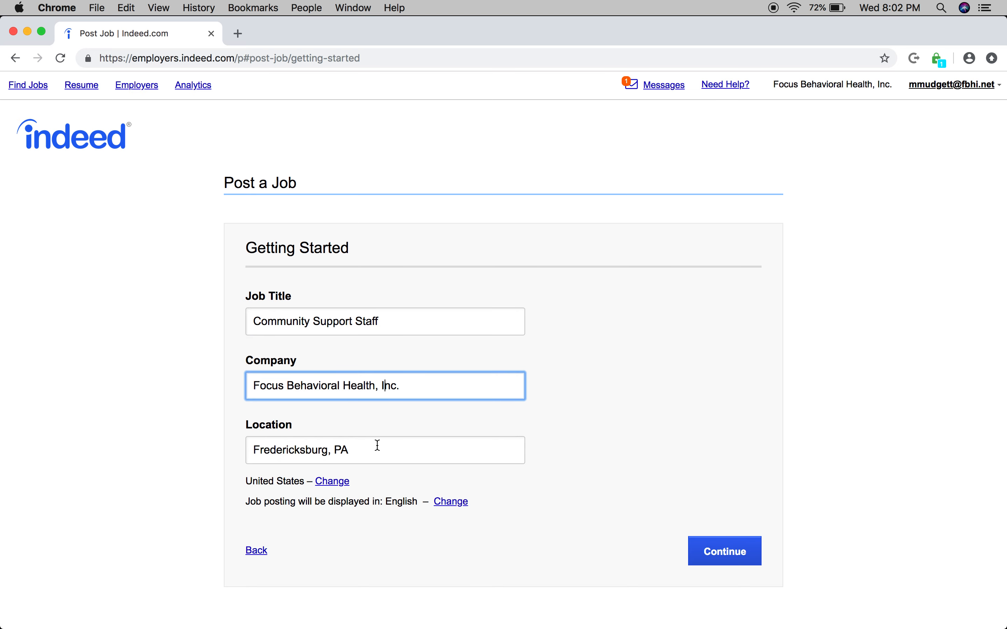
Step: Set the posting's location to Hanover, PA and proceed to the job details
{"action": "left_click", "coordinate": [366, 448]}
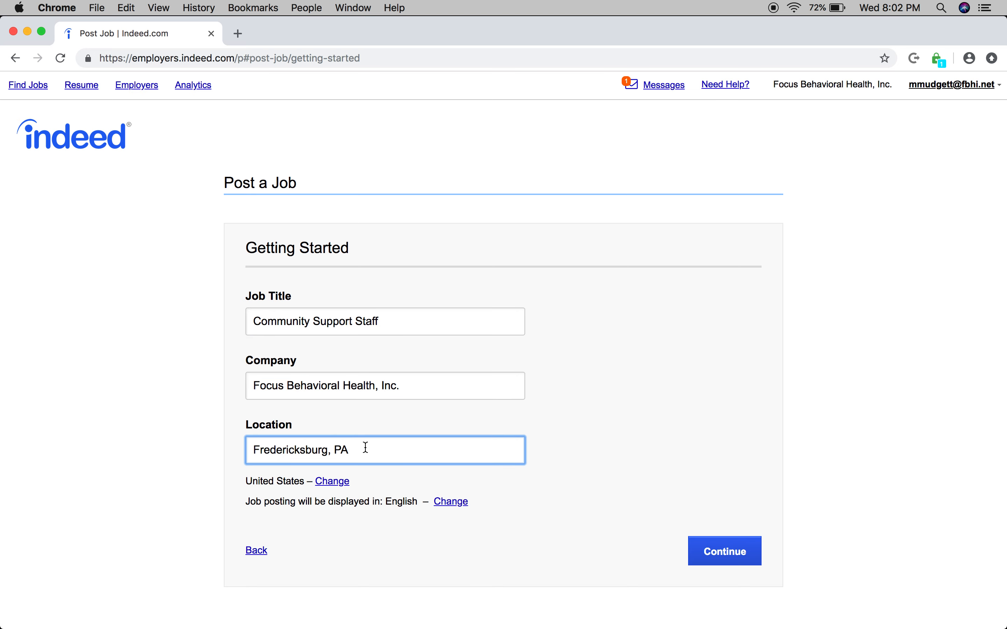
{"action": "triple_click", "coordinate": [366, 448]}
{"action": "type", "text": "Hanover"}
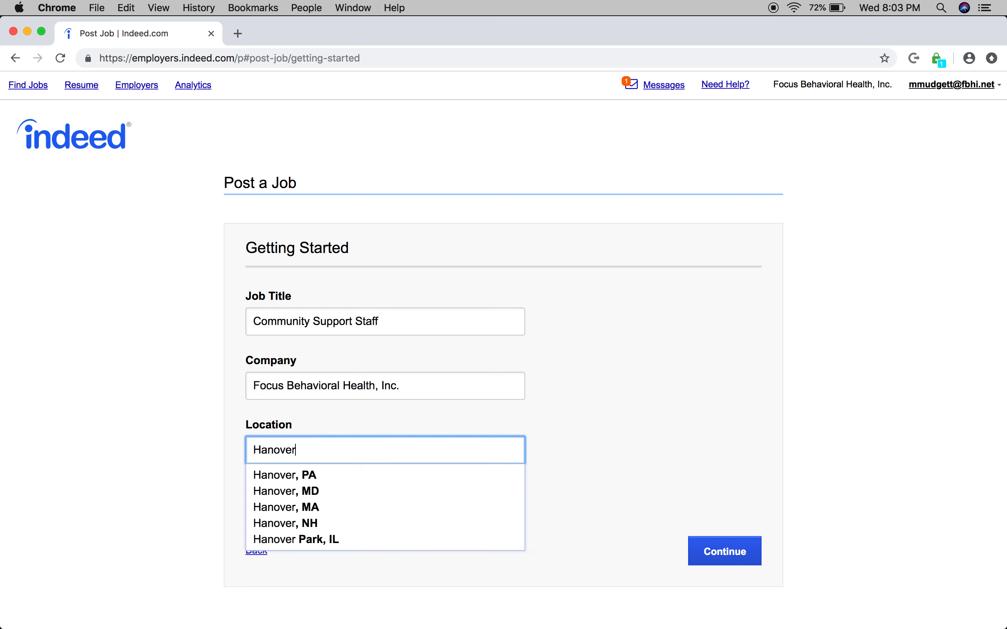
{"action": "left_click", "coordinate": [326, 475]}
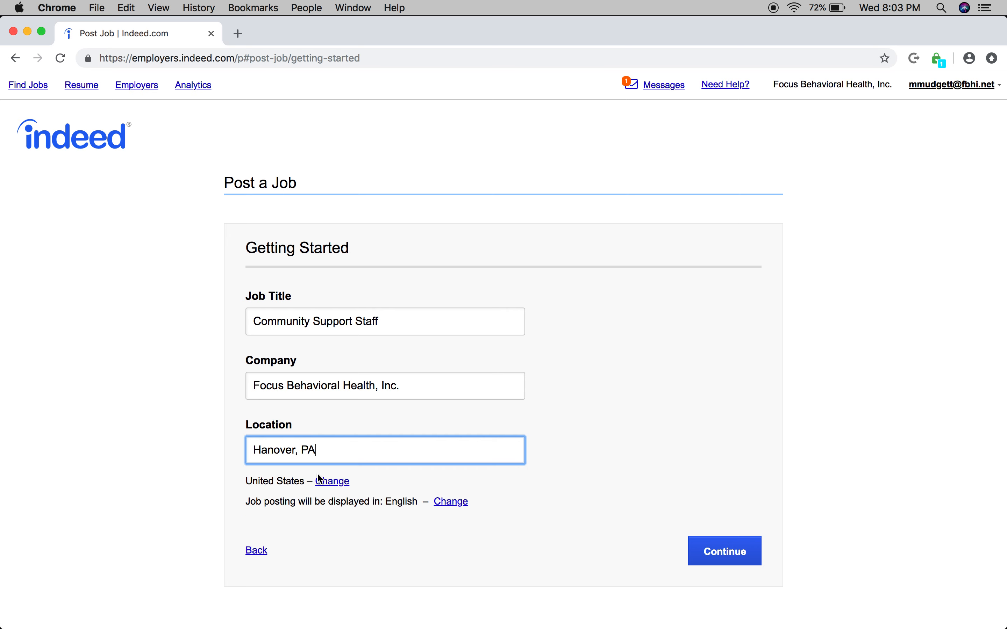
{"action": "left_click", "coordinate": [723, 548]}
Step: Mark the job type as both full-time and part-time
{"action": "scroll", "coordinate": [497, 420], "scroll_direction": "down", "scroll_amount": 2}
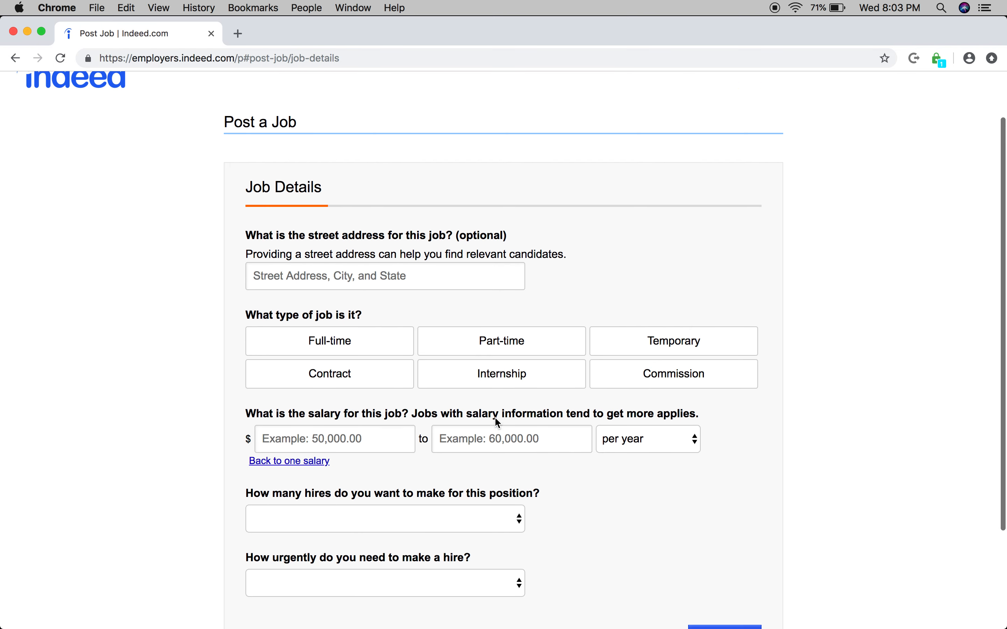
{"action": "scroll", "coordinate": [495, 417], "scroll_direction": "down", "scroll_amount": 1}
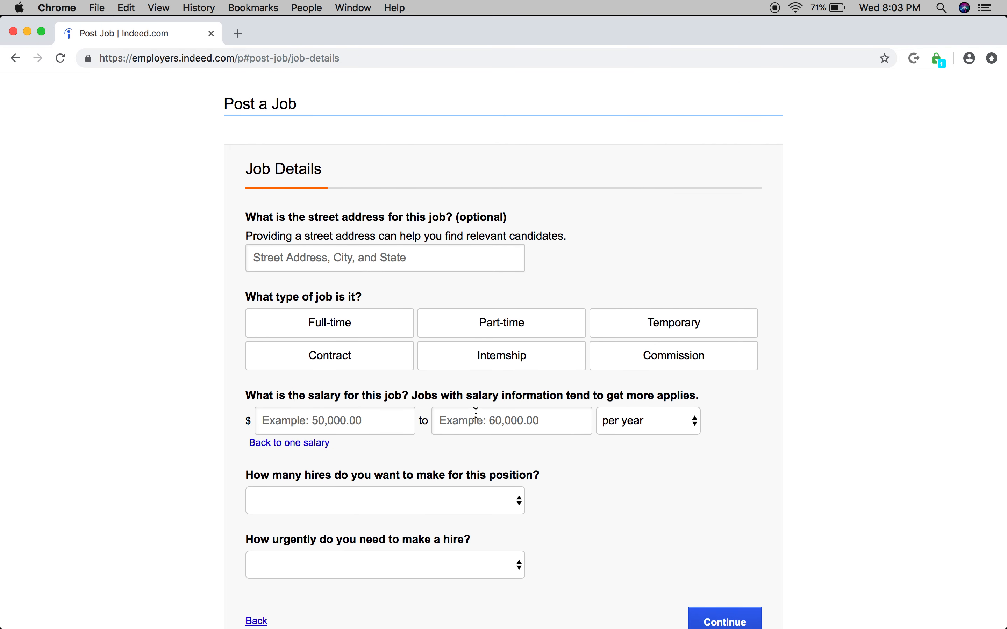
{"action": "left_click", "coordinate": [321, 328]}
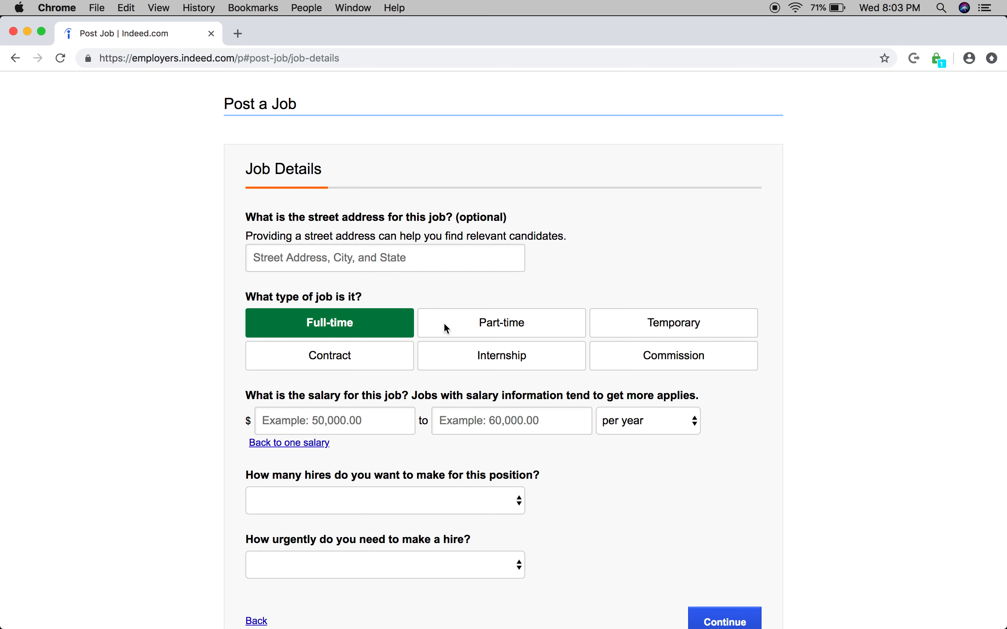
{"action": "left_click", "coordinate": [499, 329]}
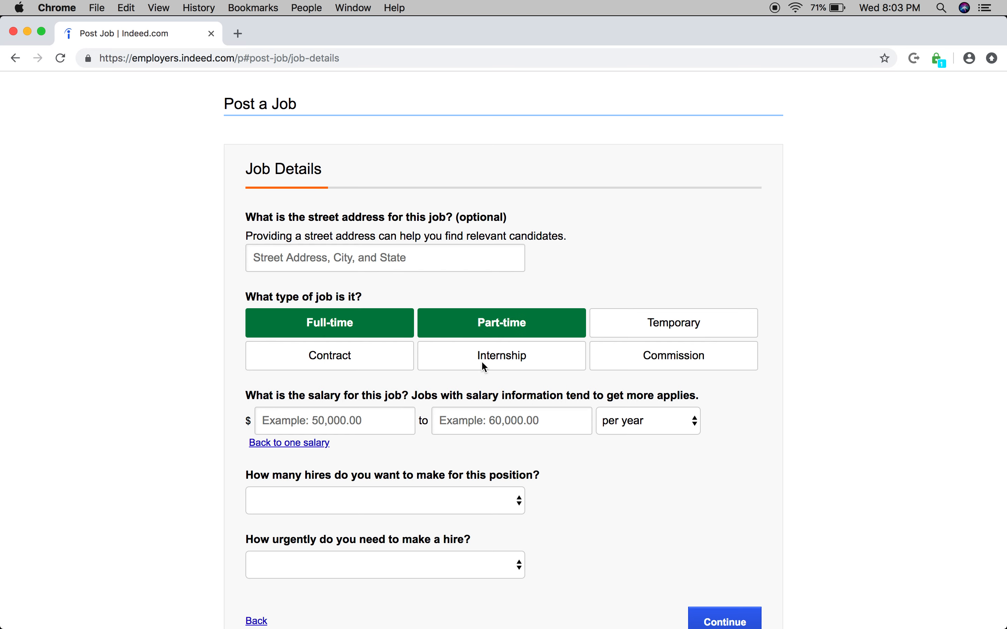
Step: Set the salary range to $12 to $15 per hour and submit the job details with the hiring questions blank
{"action": "left_click", "coordinate": [675, 433]}
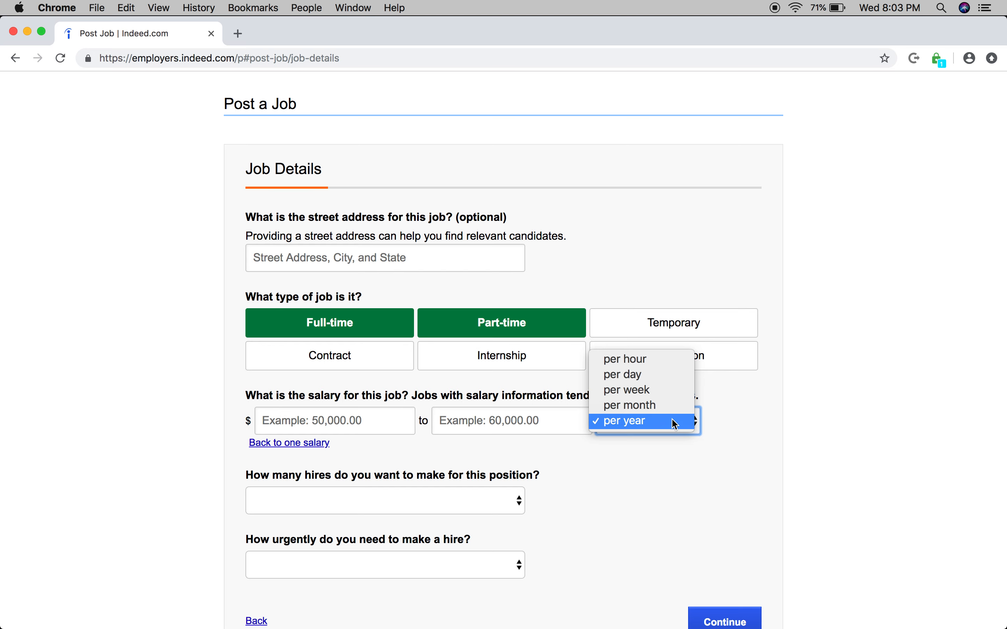
{"action": "left_click", "coordinate": [667, 361]}
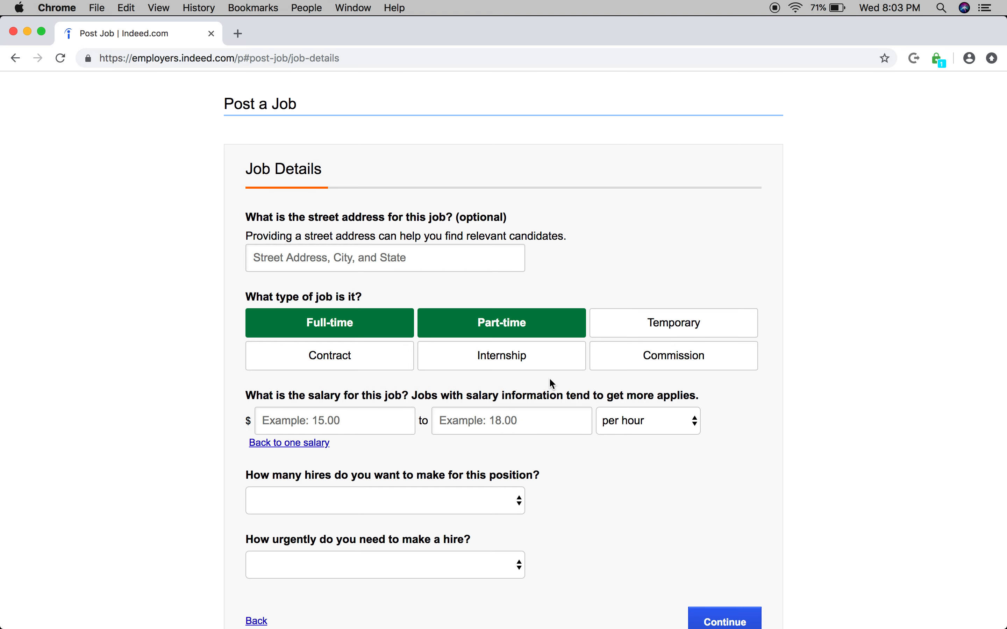
{"action": "left_click", "coordinate": [365, 427]}
{"action": "type", "text": "12"}
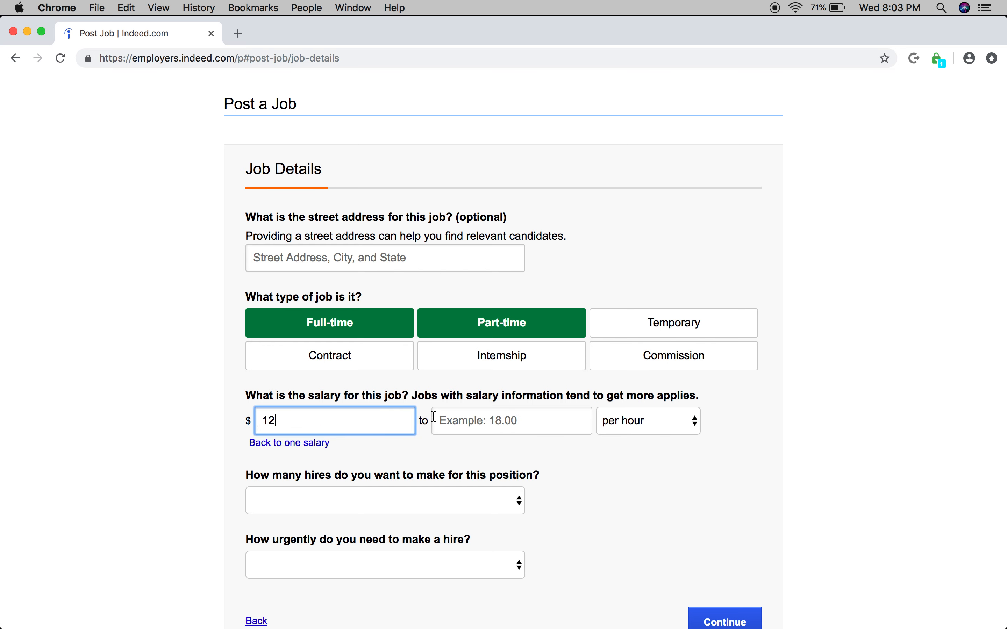
{"action": "left_click", "coordinate": [493, 427]}
{"action": "type", "text": "15"}
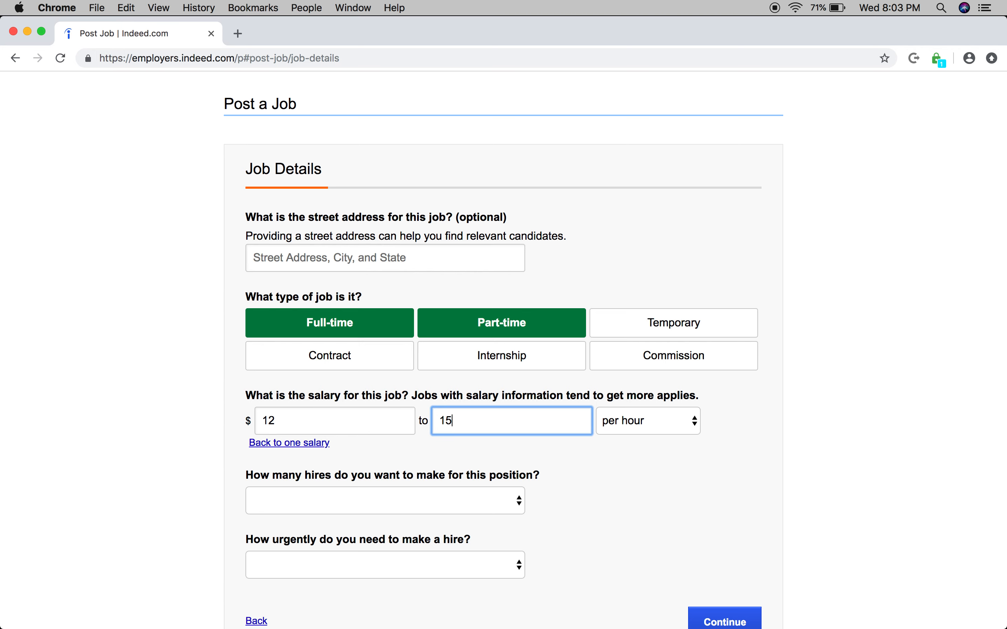
{"action": "scroll", "coordinate": [612, 494], "scroll_direction": "down", "scroll_amount": 3}
{"action": "left_click", "coordinate": [613, 494]}
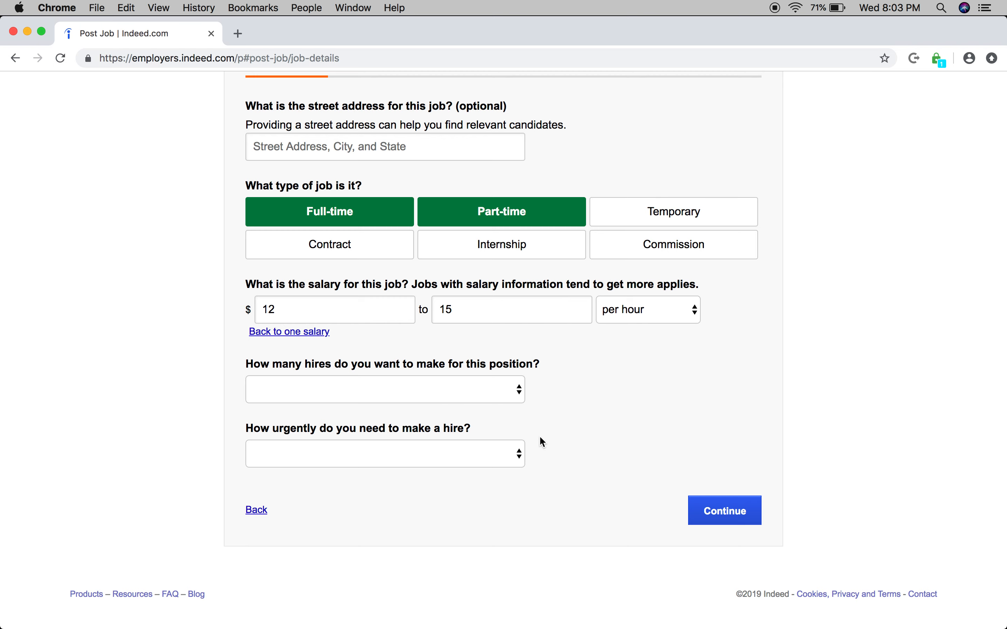
{"action": "left_click", "coordinate": [718, 517]}
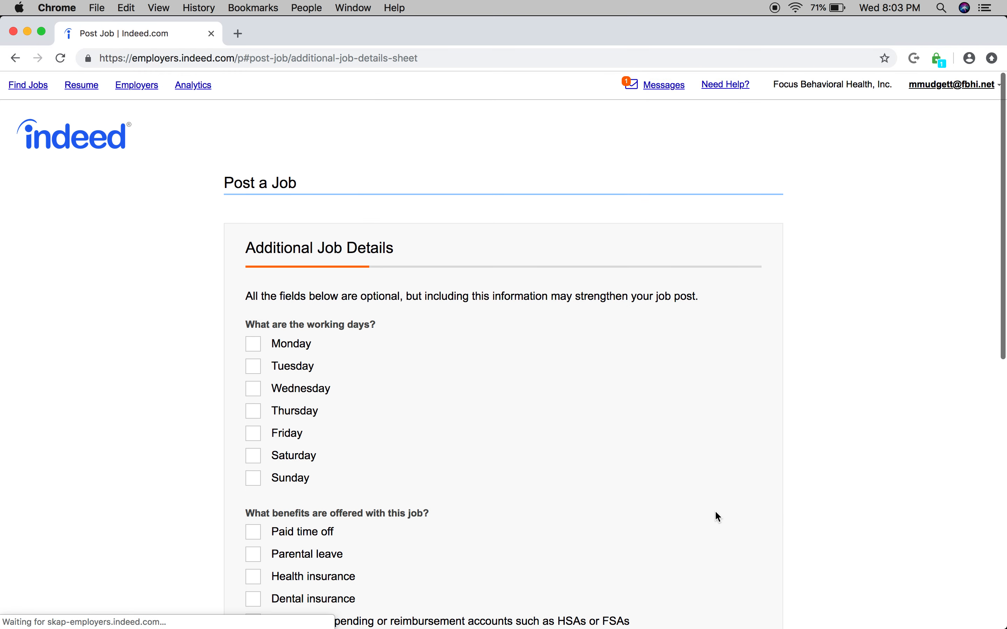
Step: Look through the optional working days, benefits and shift times, and continue past them without filling anything in
{"action": "scroll", "coordinate": [517, 439], "scroll_direction": "down", "scroll_amount": 1}
{"action": "scroll", "coordinate": [514, 443], "scroll_direction": "down", "scroll_amount": 10}
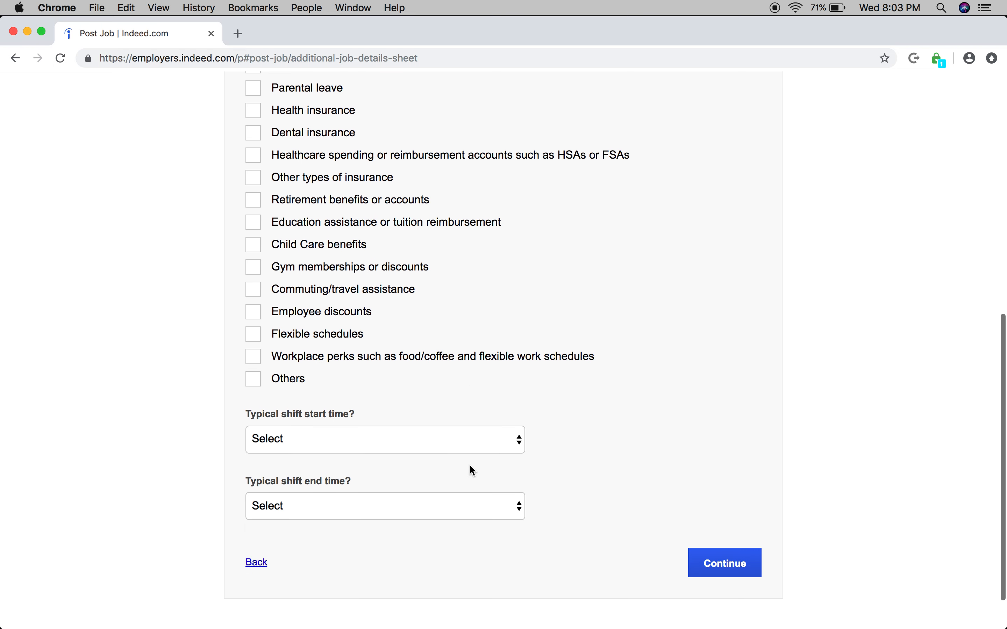
{"action": "scroll", "coordinate": [470, 466], "scroll_direction": "down", "scroll_amount": 1}
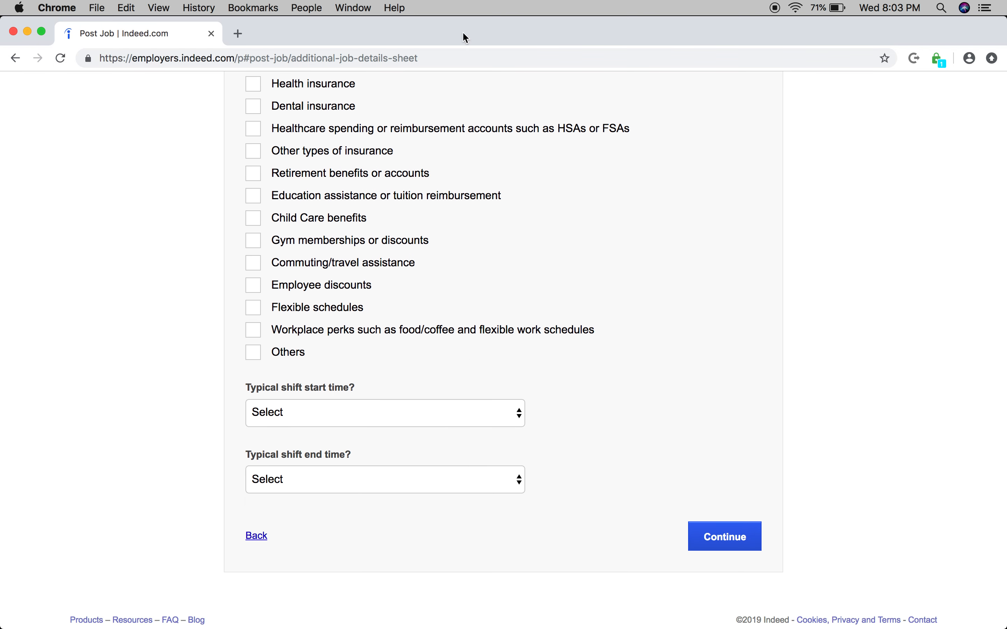
{"action": "left_click", "coordinate": [690, 526]}
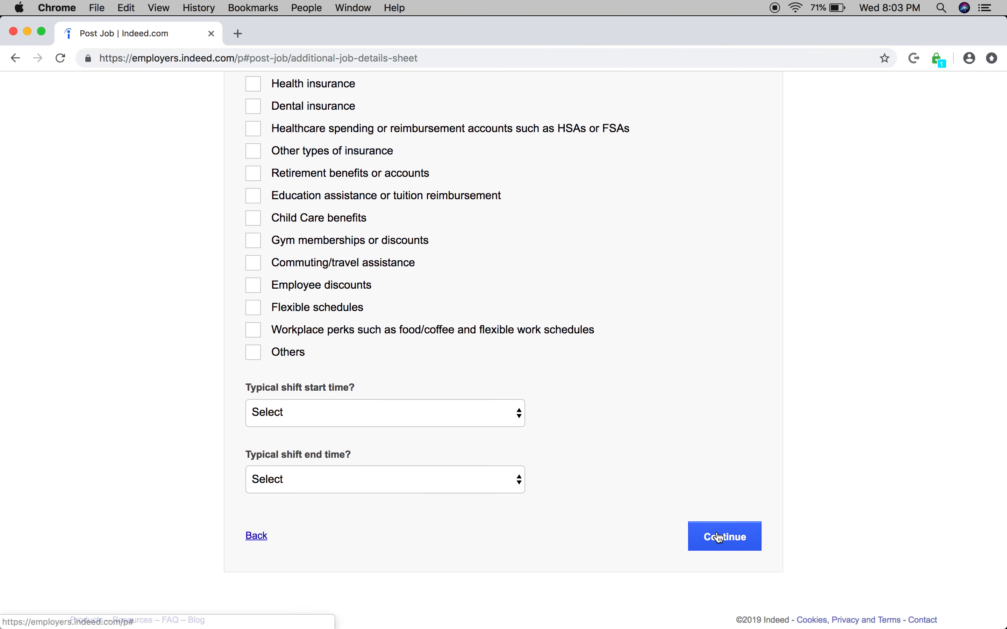
{"action": "scroll", "coordinate": [619, 533], "scroll_direction": "down", "scroll_amount": 3}
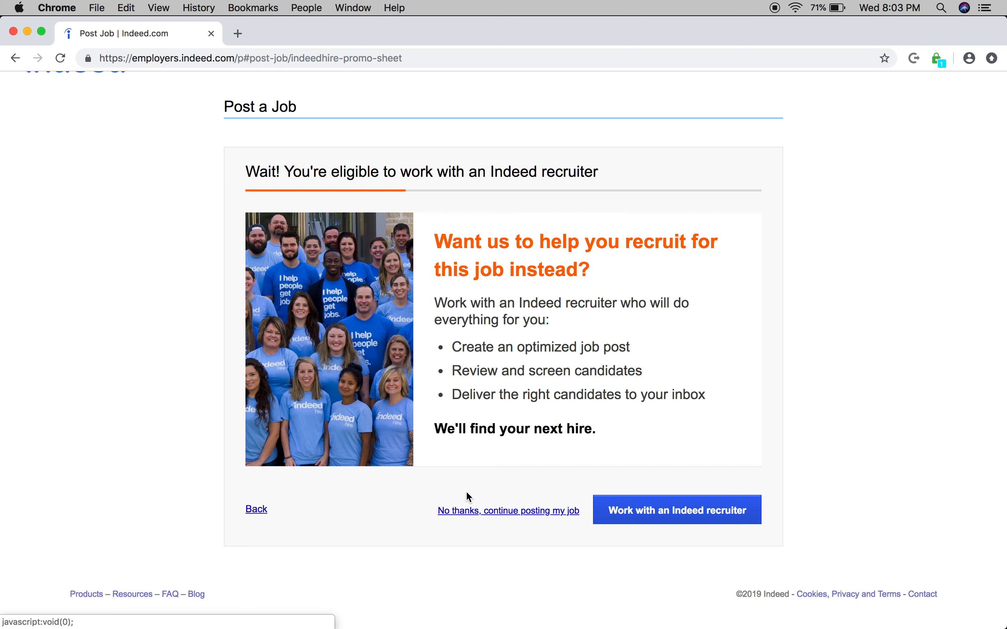
Step: Decline the Indeed recruiter offer, enter the job description "Working with adults with autism." and submit it
{"action": "left_click", "coordinate": [473, 512]}
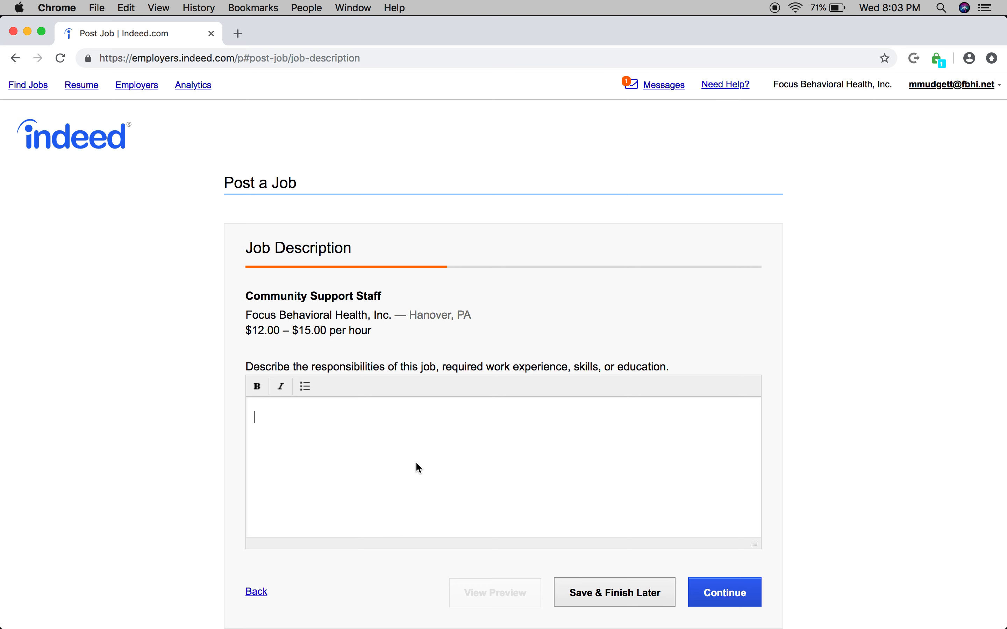
{"action": "type", "text": "Working "}
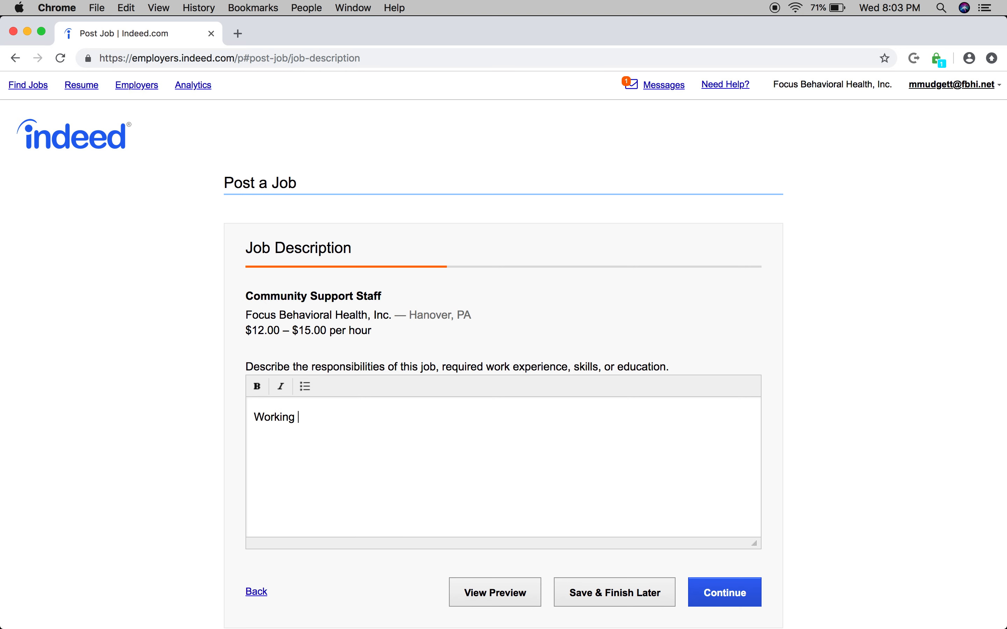
{"action": "type", "text": "with adults with autism"}
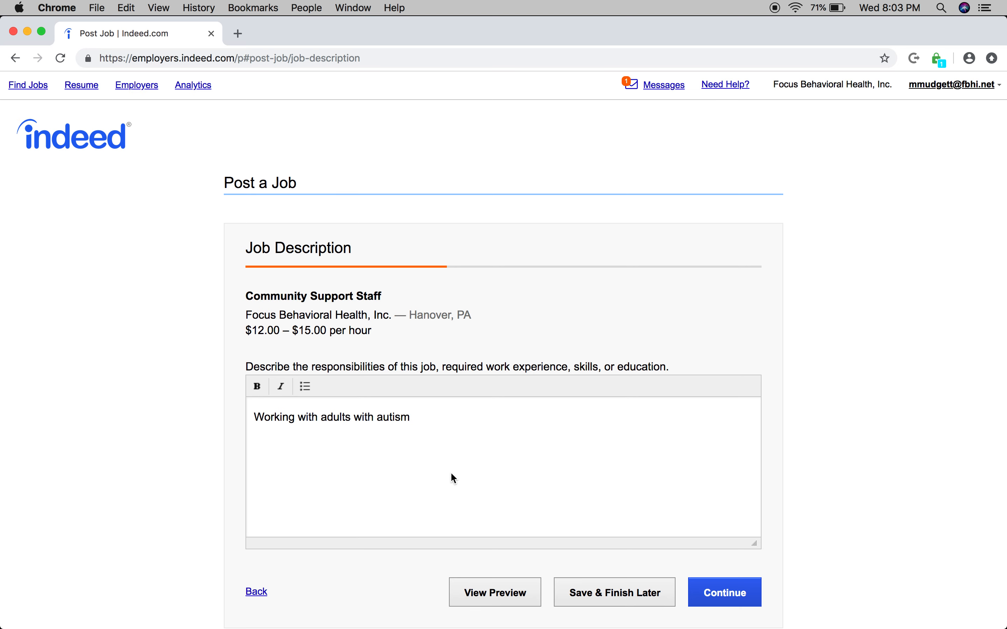
{"action": "type", "text": "."}
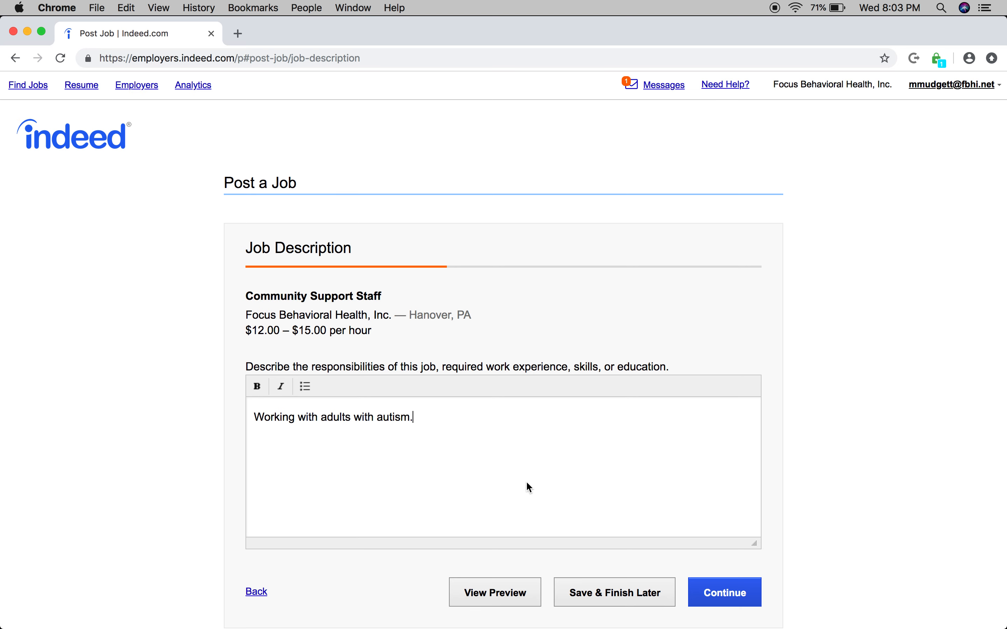
{"action": "left_click", "coordinate": [723, 600]}
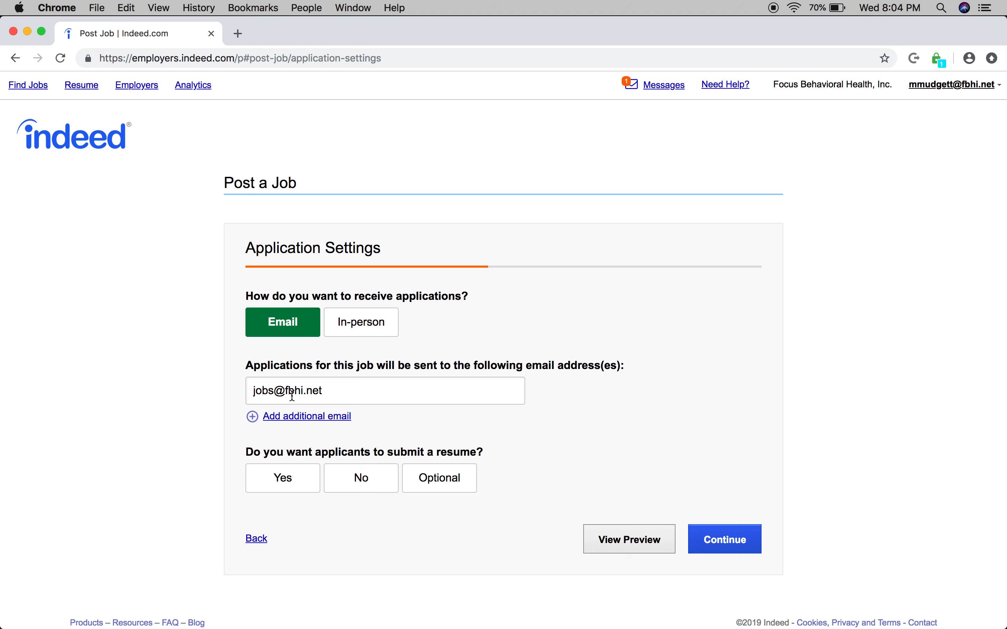
Step: Add a second recipient for applications and enter that person's email address
{"action": "left_click", "coordinate": [345, 390]}
{"action": "left_click_drag", "start_coordinate": [345, 389], "coordinate": [214, 393]}
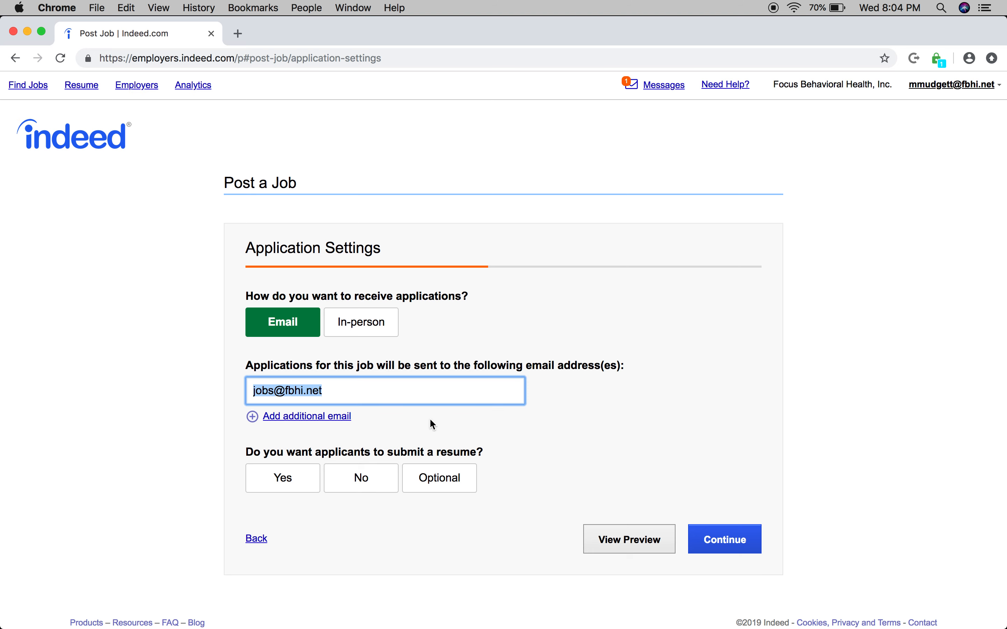
{"action": "left_click", "coordinate": [438, 427]}
{"action": "left_click", "coordinate": [349, 417]}
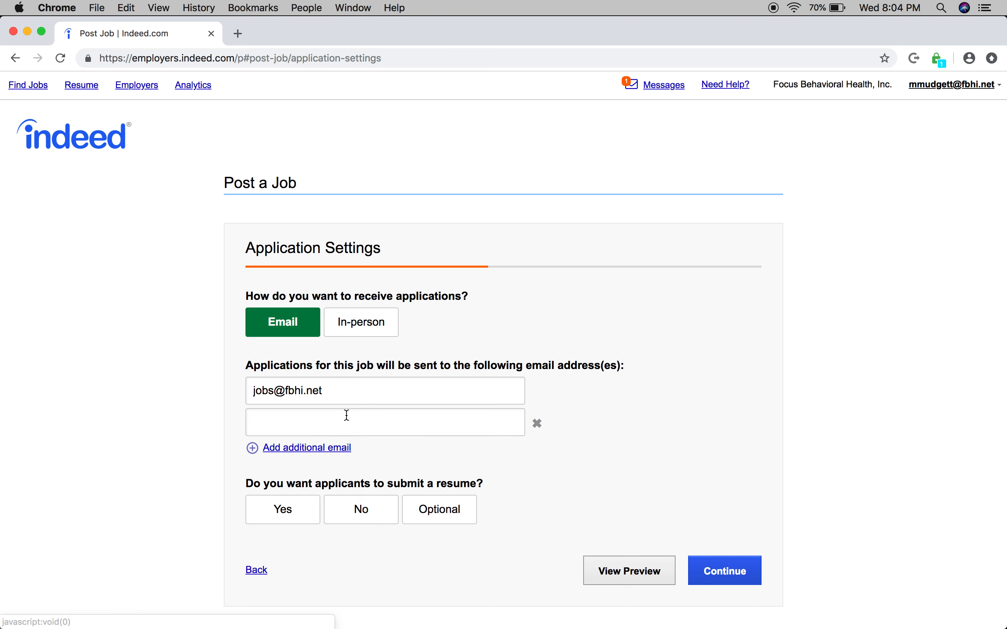
{"action": "left_click", "coordinate": [335, 424]}
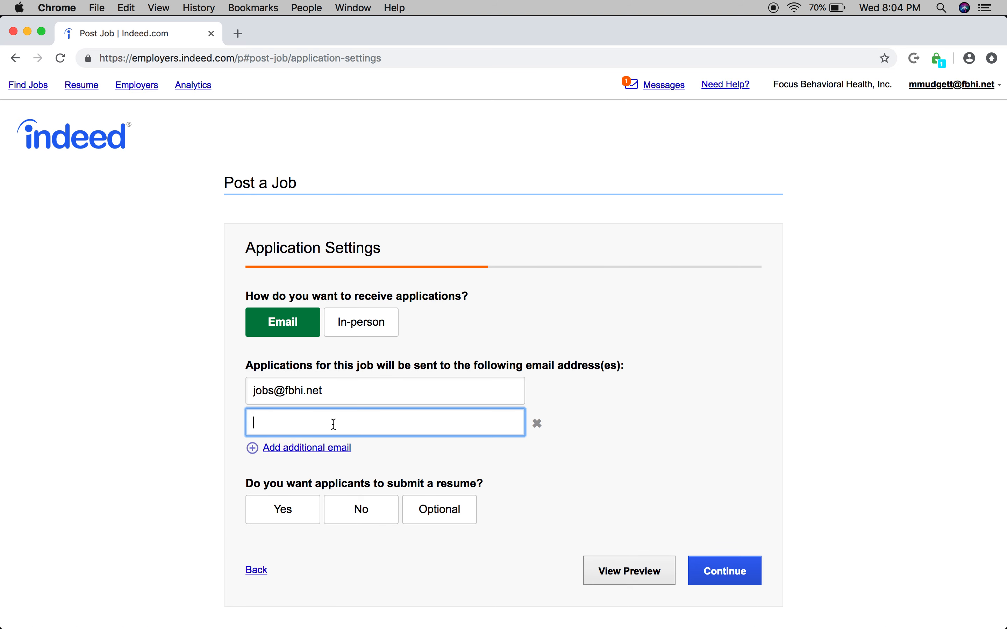
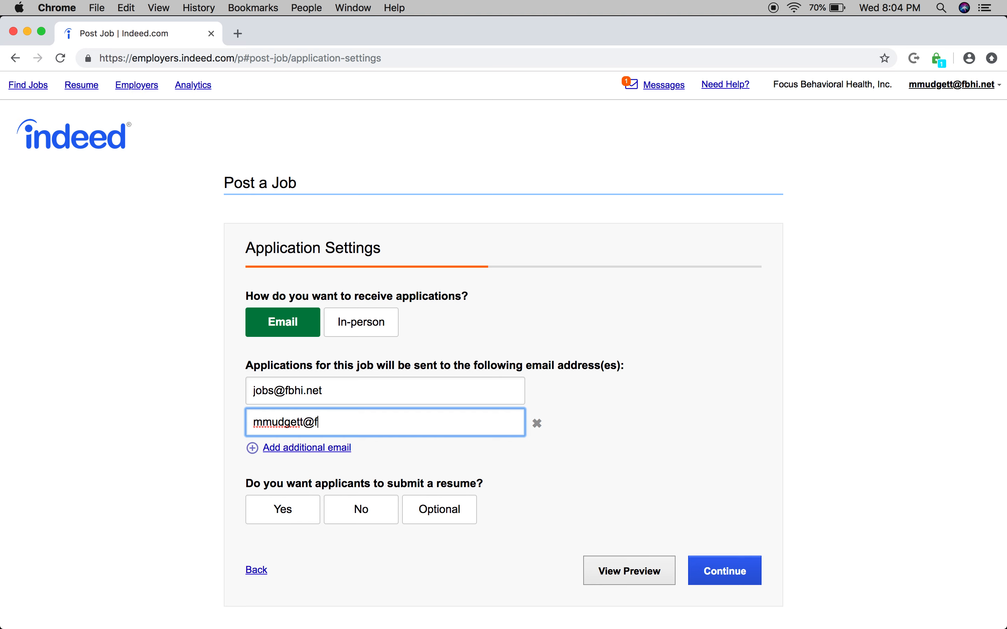
{"action": "left_click", "coordinate": [548, 496]}
Step: Require applicants to submit a resume and submit the application settings
{"action": "scroll", "coordinate": [462, 474], "scroll_direction": "down", "scroll_amount": 2}
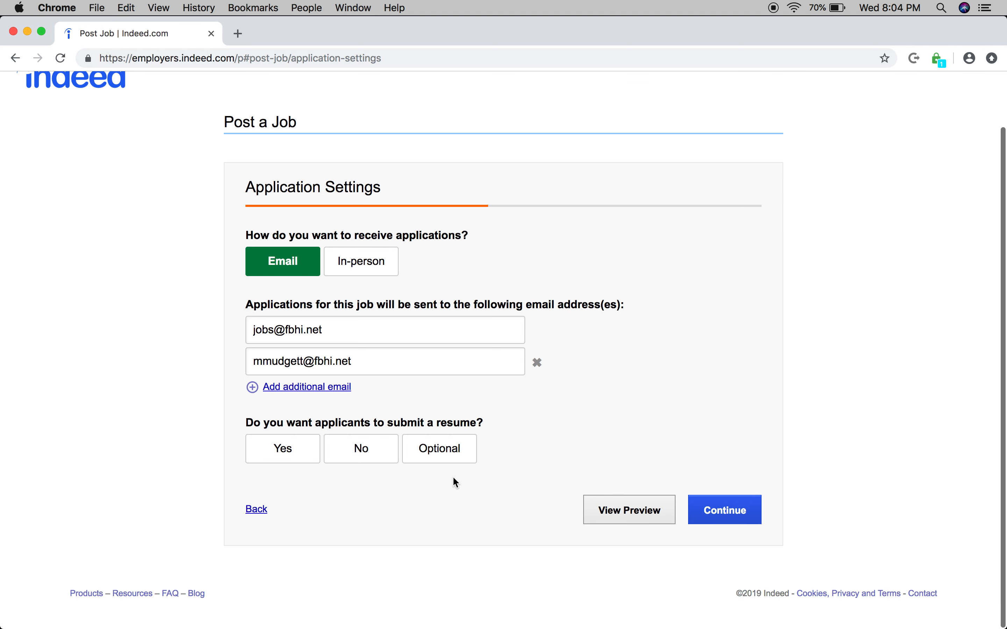
{"action": "left_click", "coordinate": [280, 452]}
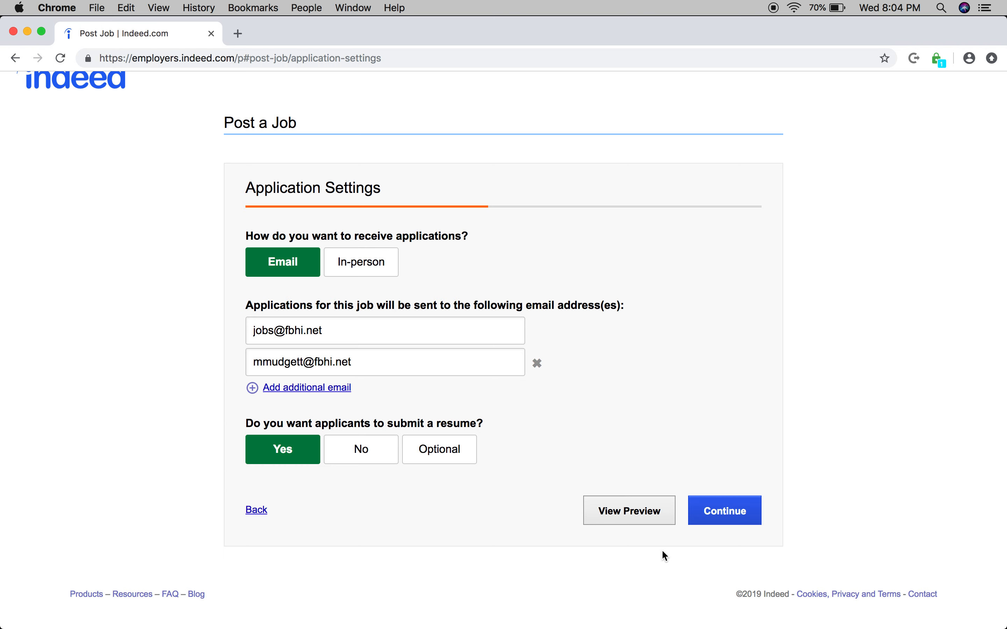
{"action": "left_click", "coordinate": [720, 514]}
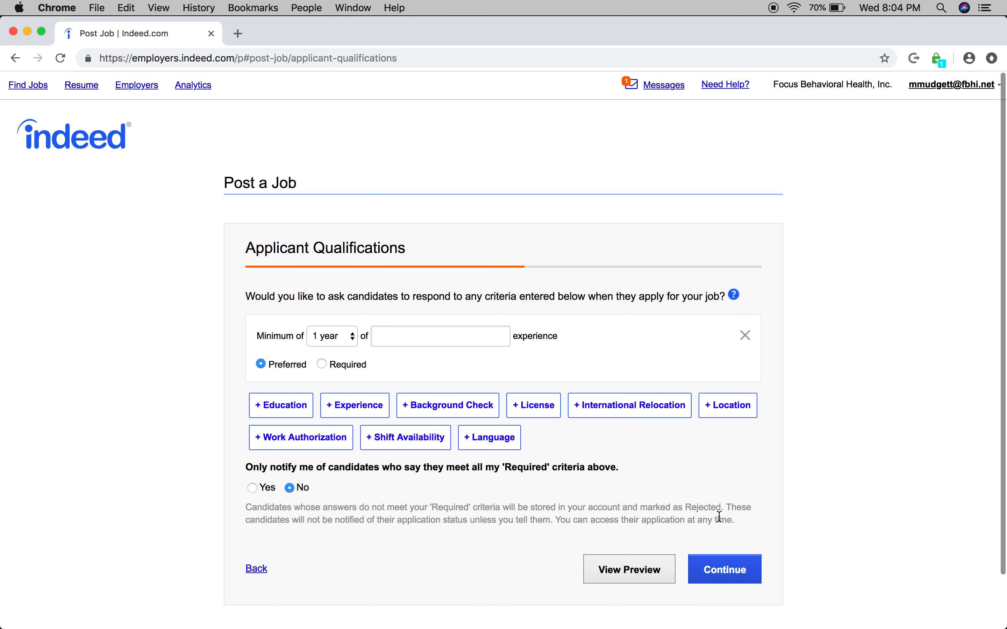
Step: Remove the experience criterion and add a required minimum education level of High school or equivalent
{"action": "scroll", "coordinate": [634, 489], "scroll_direction": "down", "scroll_amount": 2}
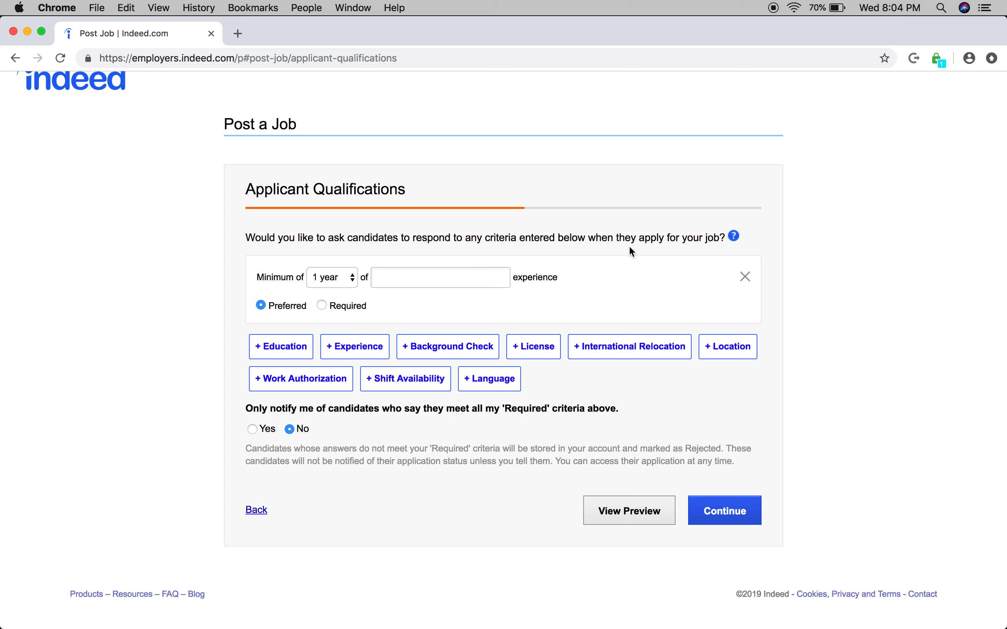
{"action": "left_click", "coordinate": [745, 277]}
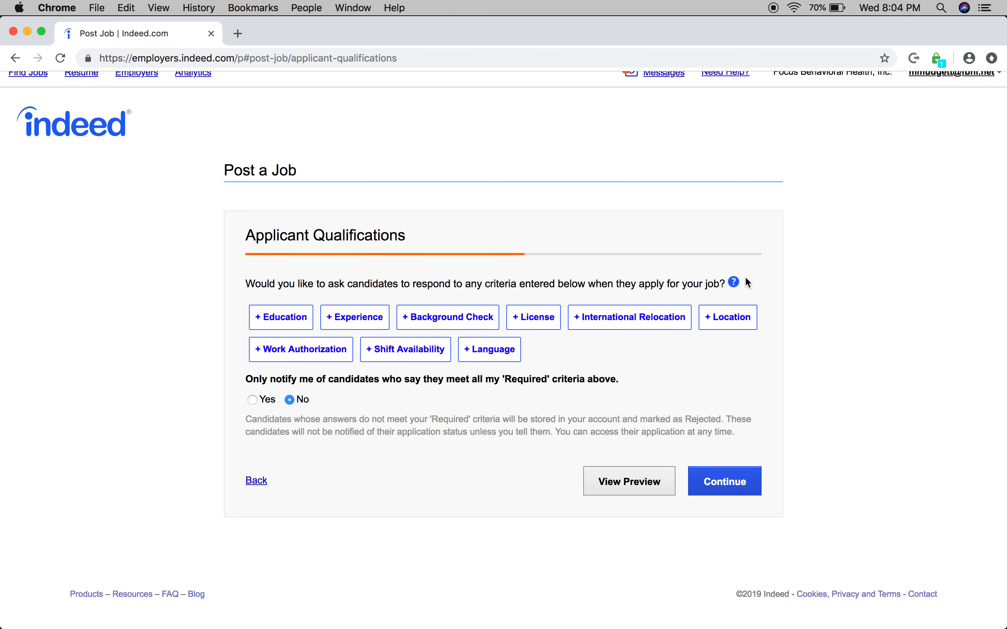
{"action": "left_click", "coordinate": [294, 321]}
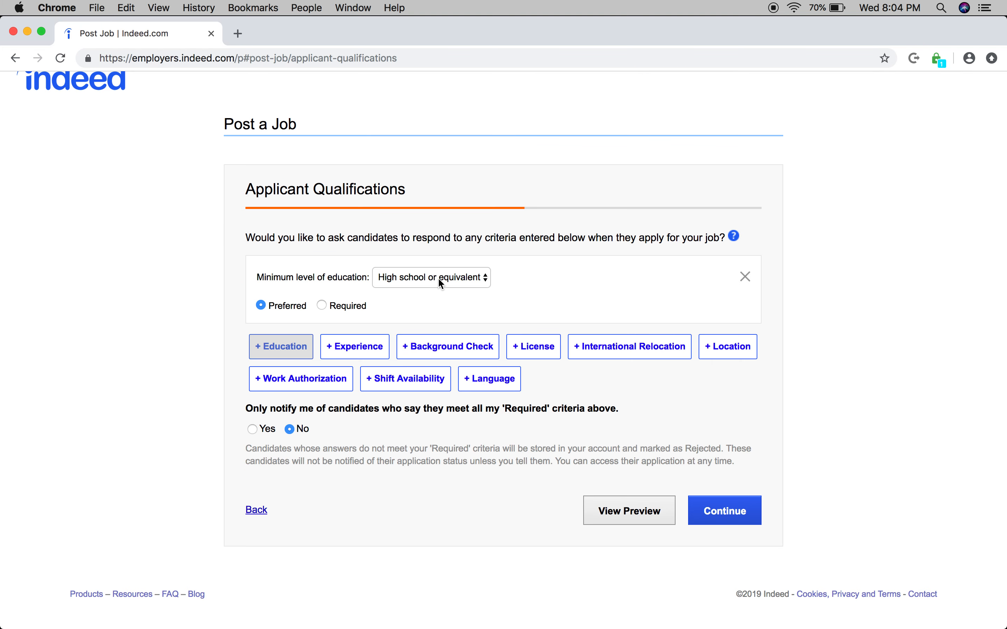
{"action": "left_click", "coordinate": [323, 306]}
Step: Add a license criterion for a valid Driver's License and mark it as required
{"action": "left_click", "coordinate": [530, 349]}
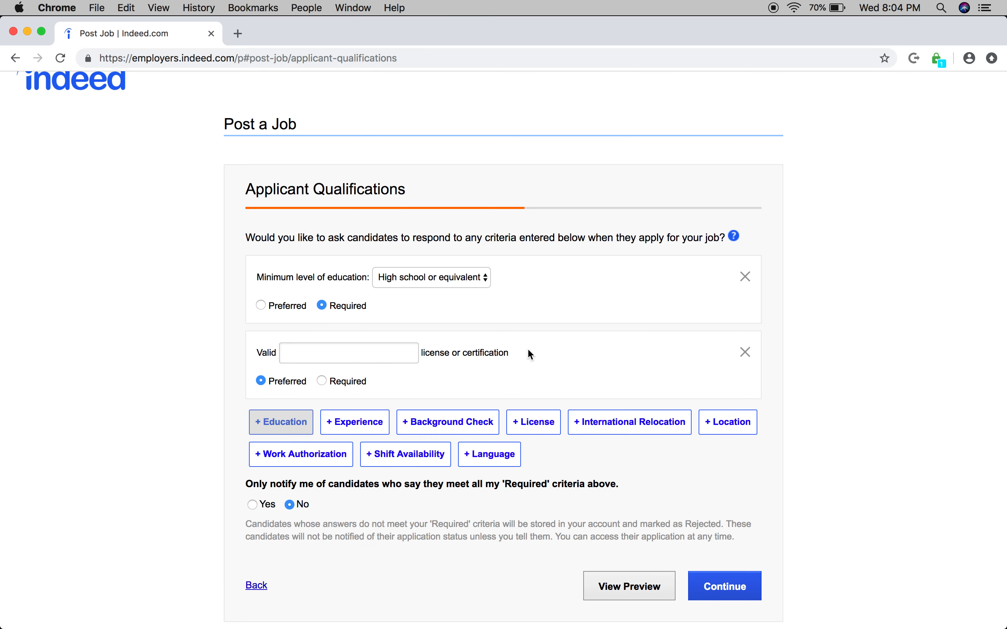
{"action": "left_click", "coordinate": [328, 353]}
{"action": "type", "text": "Driv"}
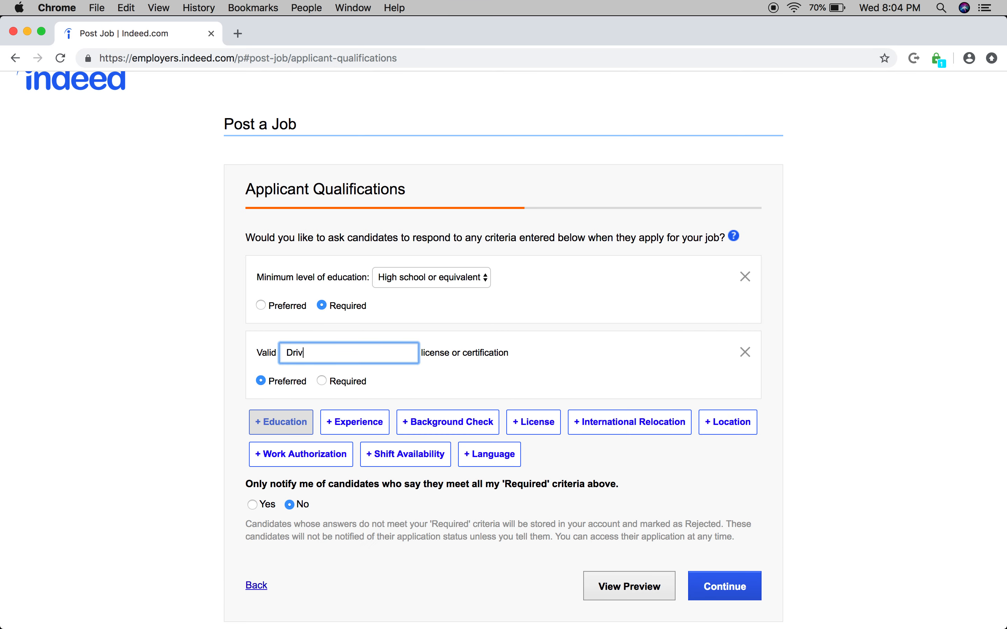
{"action": "type", "text": "er"}
{"action": "left_click", "coordinate": [337, 374]}
{"action": "left_click", "coordinate": [322, 381]}
Step: Limit notifications to candidates who meet all required criteria, and continue past the skills assessments without sending one
{"action": "scroll", "coordinate": [429, 468], "scroll_direction": "down", "scroll_amount": 2}
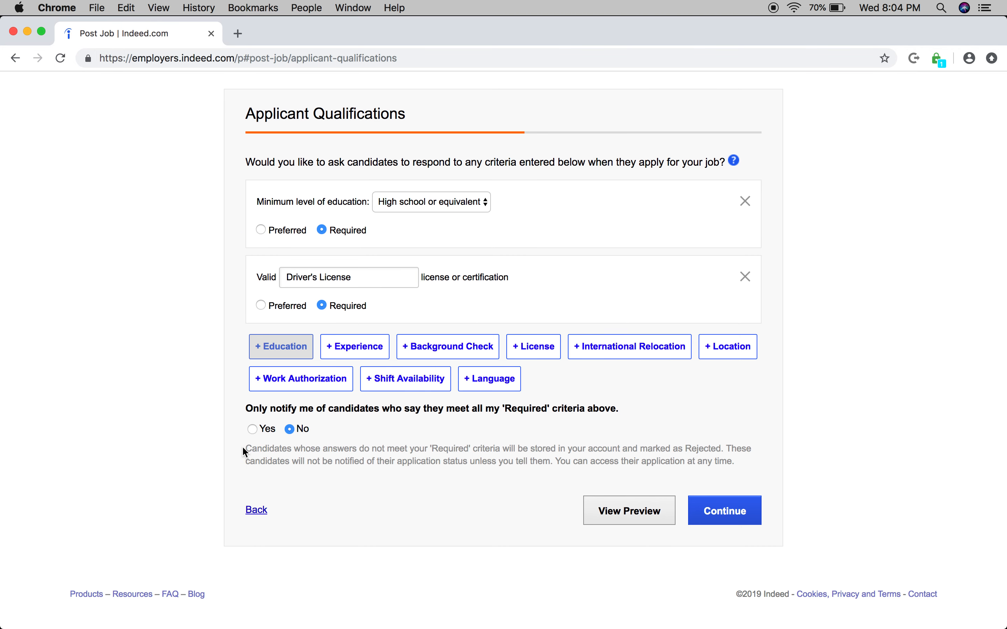
{"action": "left_click", "coordinate": [251, 430]}
{"action": "left_click", "coordinate": [719, 512]}
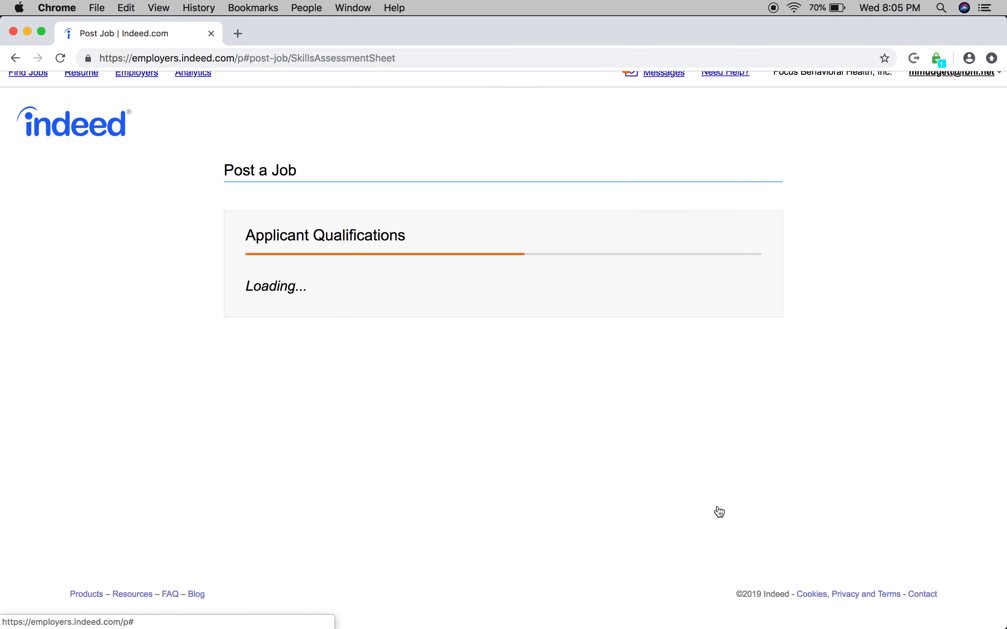
{"action": "scroll", "coordinate": [656, 512], "scroll_direction": "down", "scroll_amount": 8}
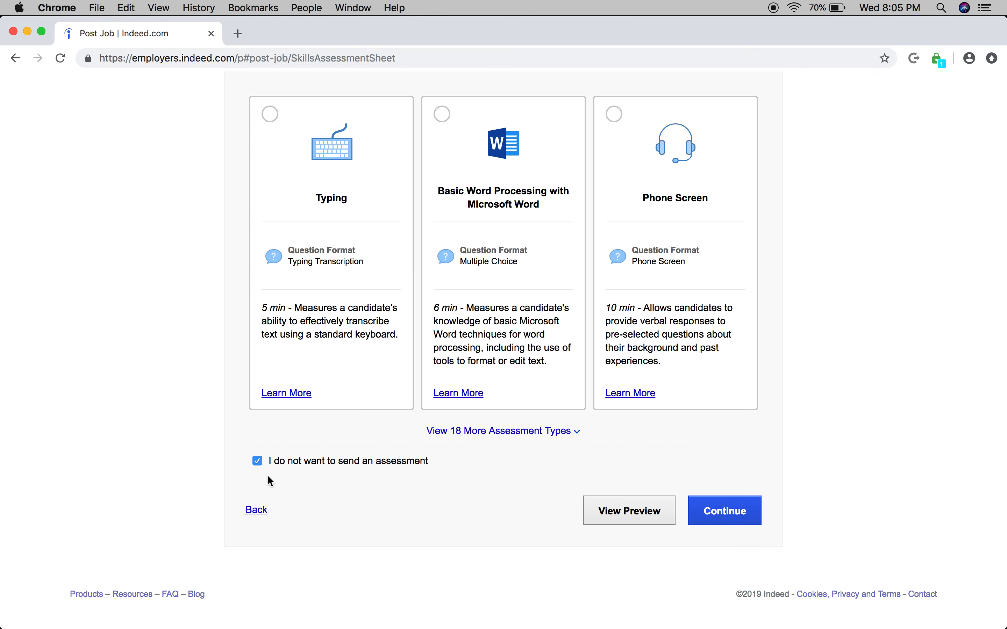
{"action": "left_click", "coordinate": [717, 511]}
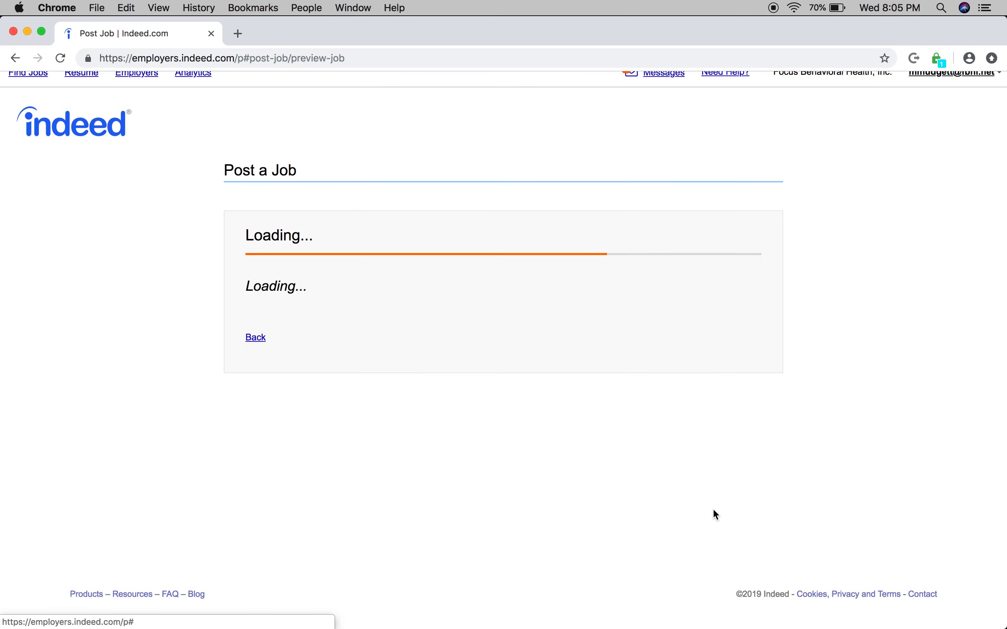
Step: Review the job preview, checking the description, applicant qualification questions, application settings and assessment selection
{"action": "scroll", "coordinate": [689, 520], "scroll_direction": "down", "scroll_amount": 4}
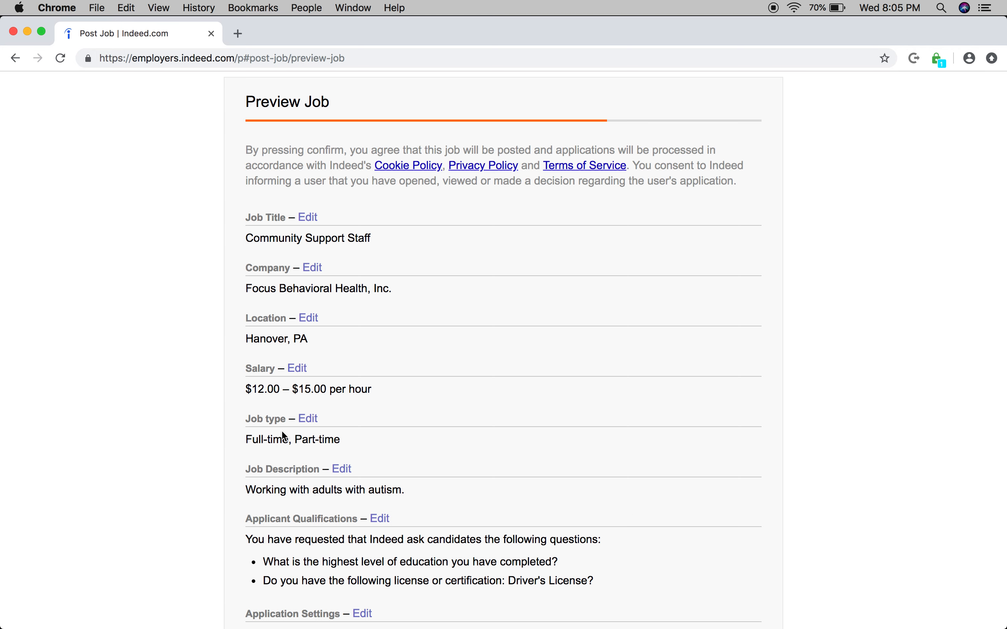
{"action": "scroll", "coordinate": [285, 437], "scroll_direction": "down", "scroll_amount": 2}
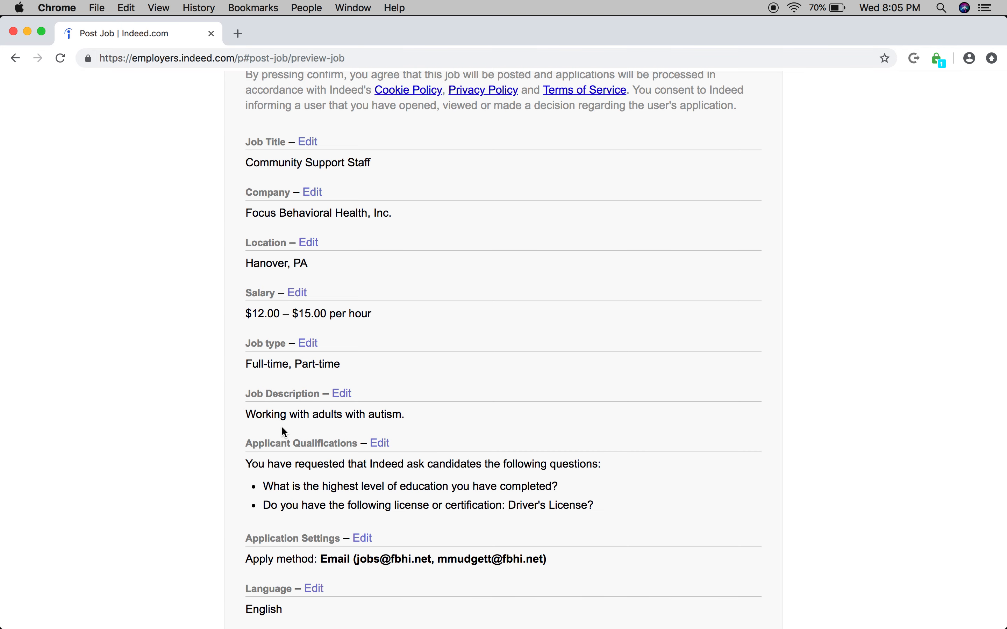
{"action": "scroll", "coordinate": [282, 424], "scroll_direction": "down", "scroll_amount": 2}
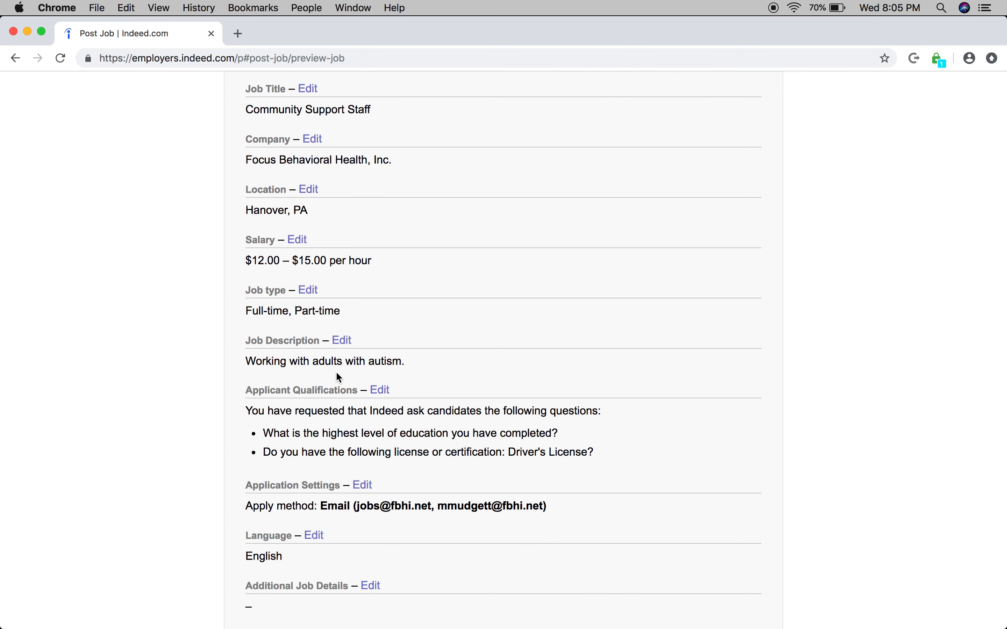
{"action": "left_click_drag", "start_coordinate": [290, 361], "coordinate": [358, 363]}
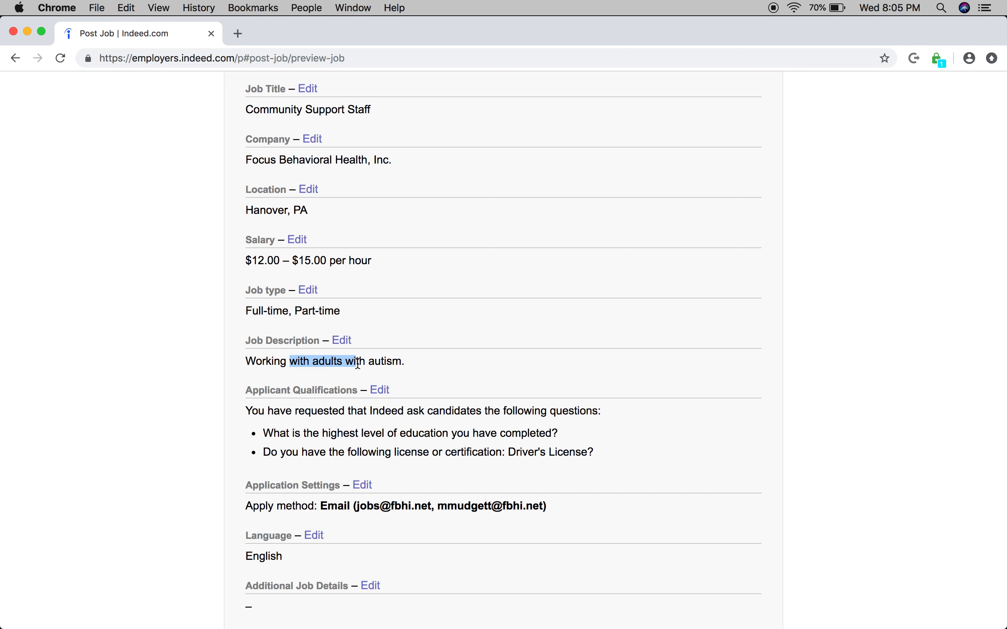
{"action": "left_click", "coordinate": [343, 365]}
{"action": "scroll", "coordinate": [336, 438], "scroll_direction": "down", "scroll_amount": 2}
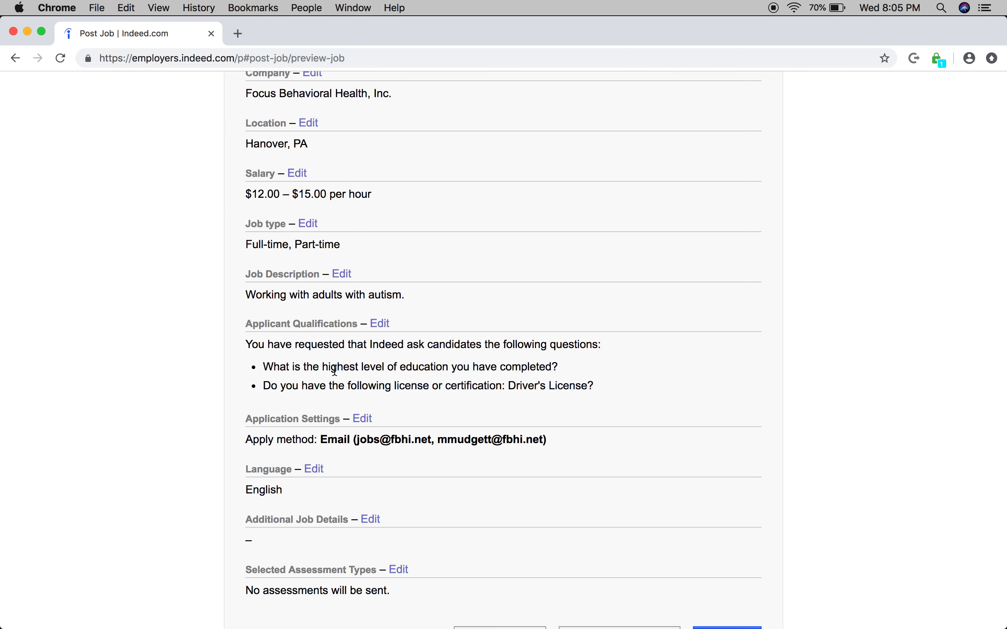
{"action": "left_click_drag", "start_coordinate": [336, 369], "coordinate": [458, 365]}
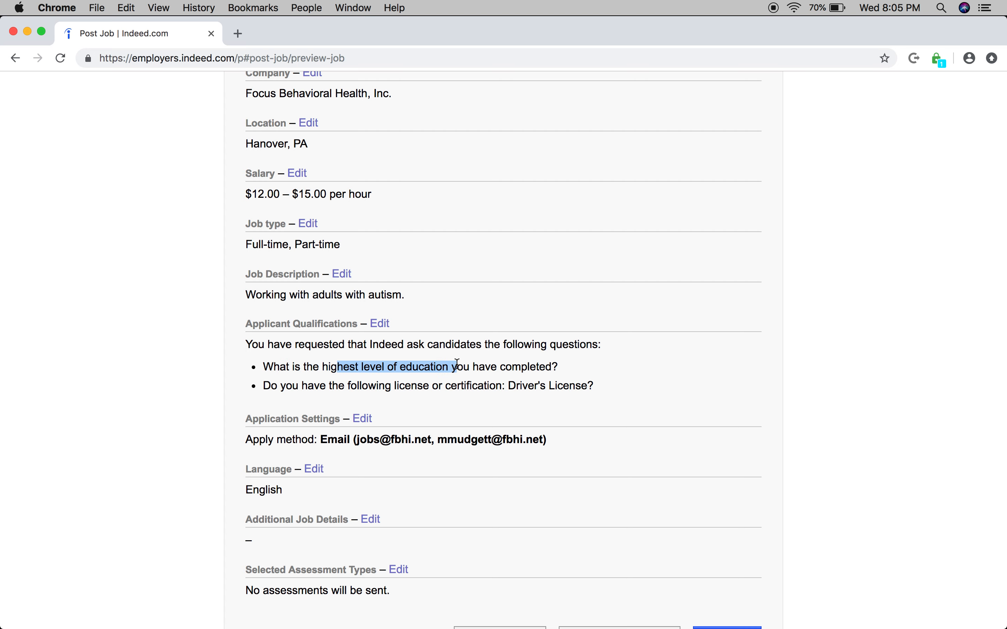
{"action": "left_click", "coordinate": [383, 394]}
{"action": "left_click_drag", "start_coordinate": [363, 388], "coordinate": [417, 383]}
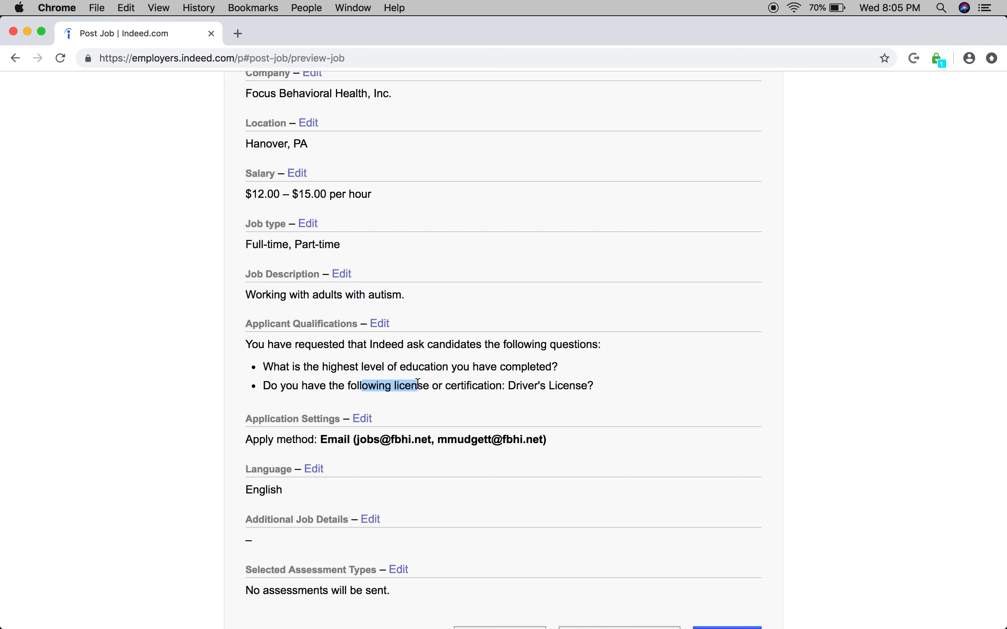
{"action": "left_click", "coordinate": [419, 382]}
{"action": "scroll", "coordinate": [414, 422], "scroll_direction": "down", "scroll_amount": 3}
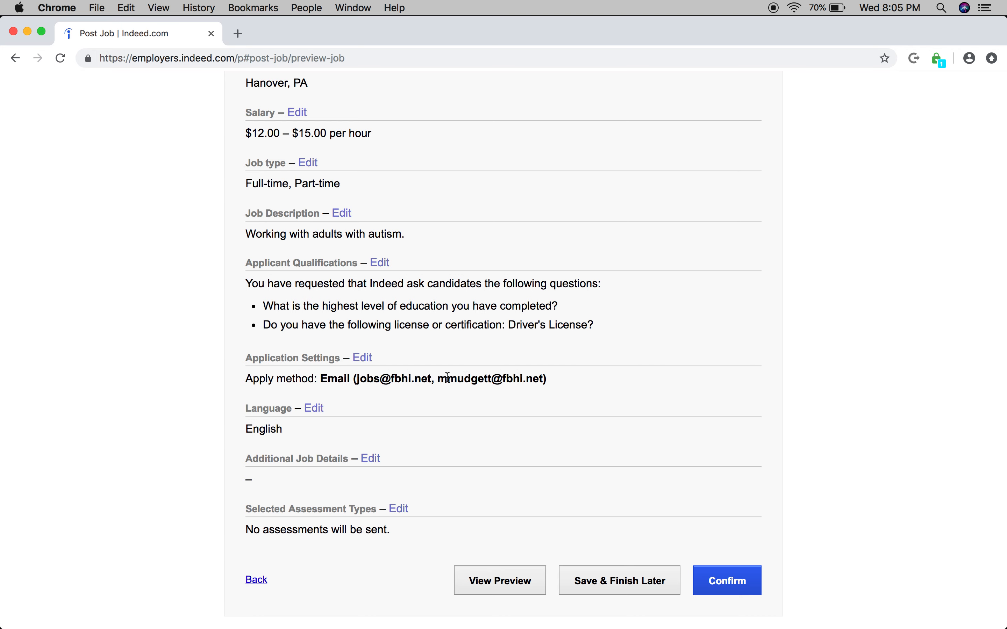
{"action": "scroll", "coordinate": [380, 421], "scroll_direction": "down", "scroll_amount": 3}
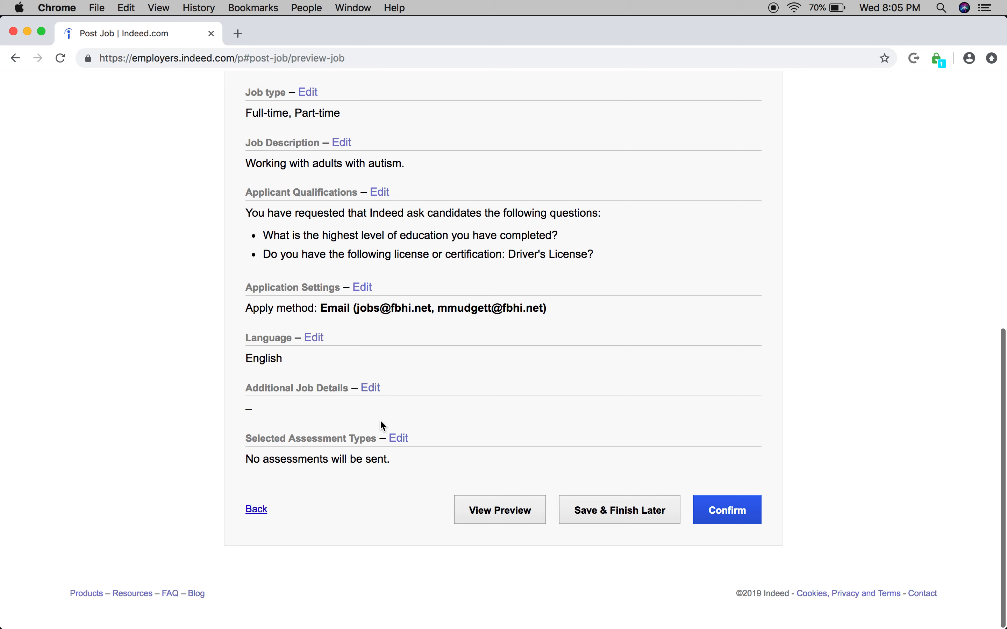
Step: Confirm the Community Support Staff job and post it without sponsoring, declining the upgrade offer
{"action": "left_click", "coordinate": [733, 512]}
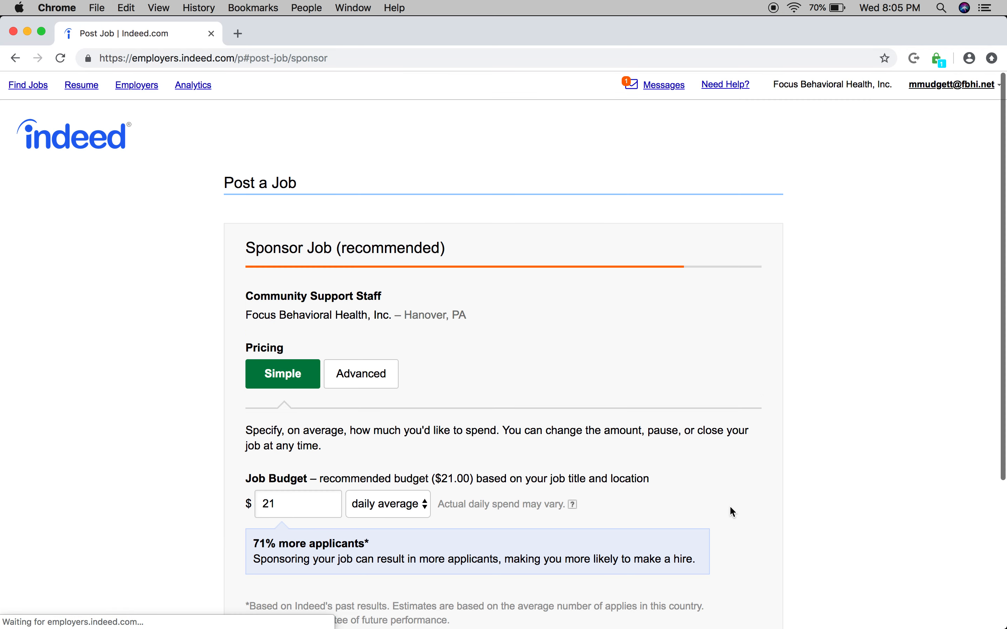
{"action": "scroll", "coordinate": [732, 509], "scroll_direction": "down", "scroll_amount": 3}
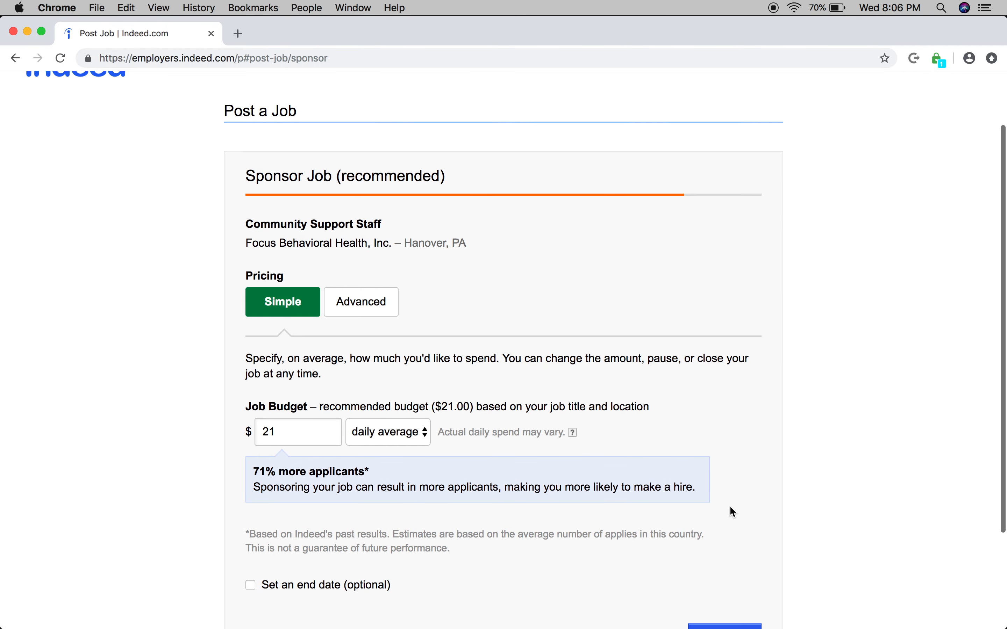
{"action": "scroll", "coordinate": [733, 512], "scroll_direction": "down", "scroll_amount": 1}
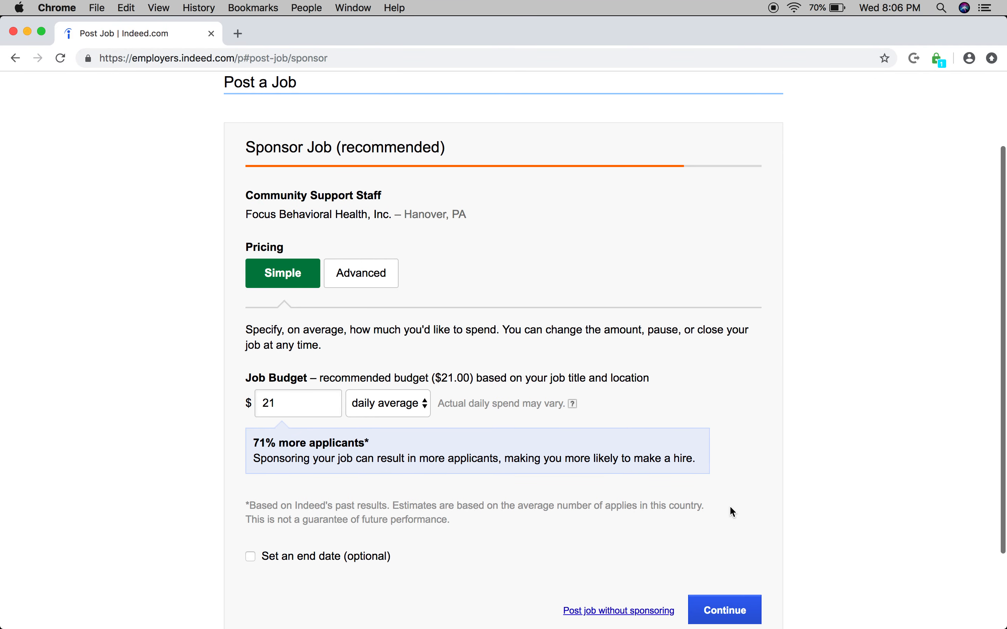
{"action": "scroll", "coordinate": [518, 473], "scroll_direction": "down", "scroll_amount": 3}
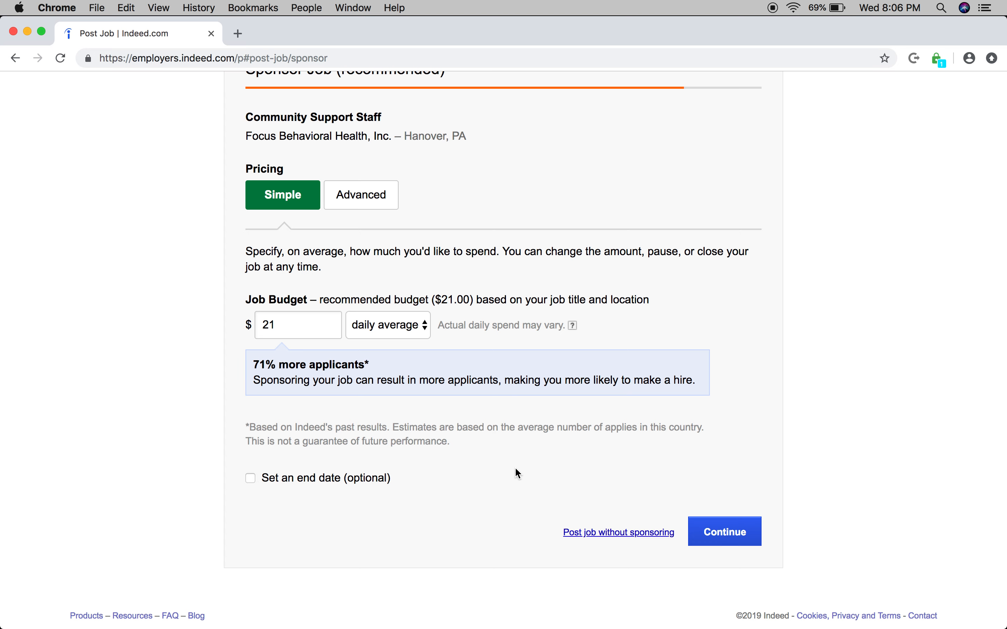
{"action": "left_click", "coordinate": [606, 535]}
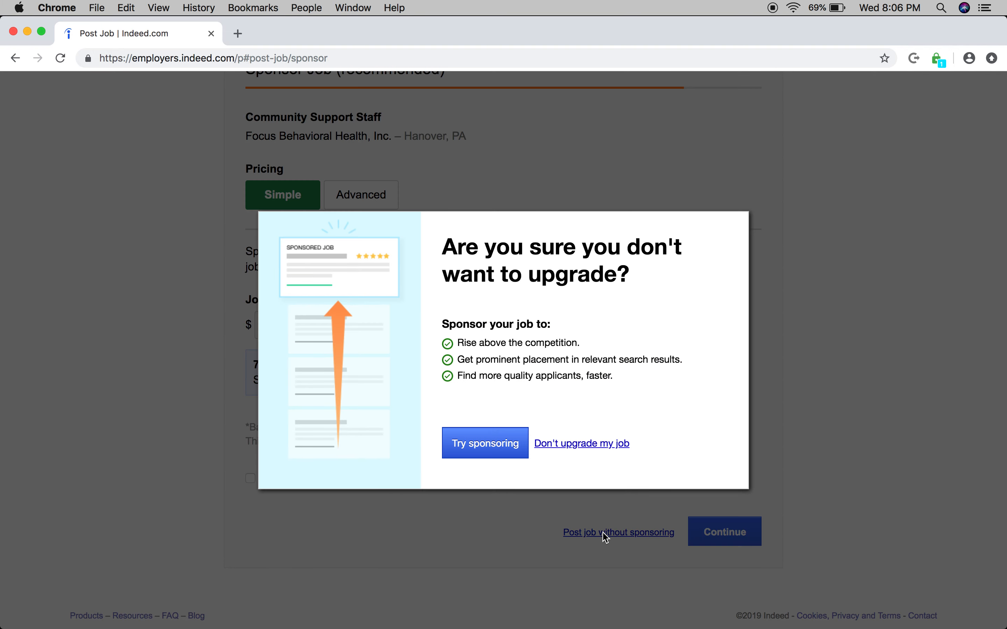
{"action": "left_click", "coordinate": [595, 443]}
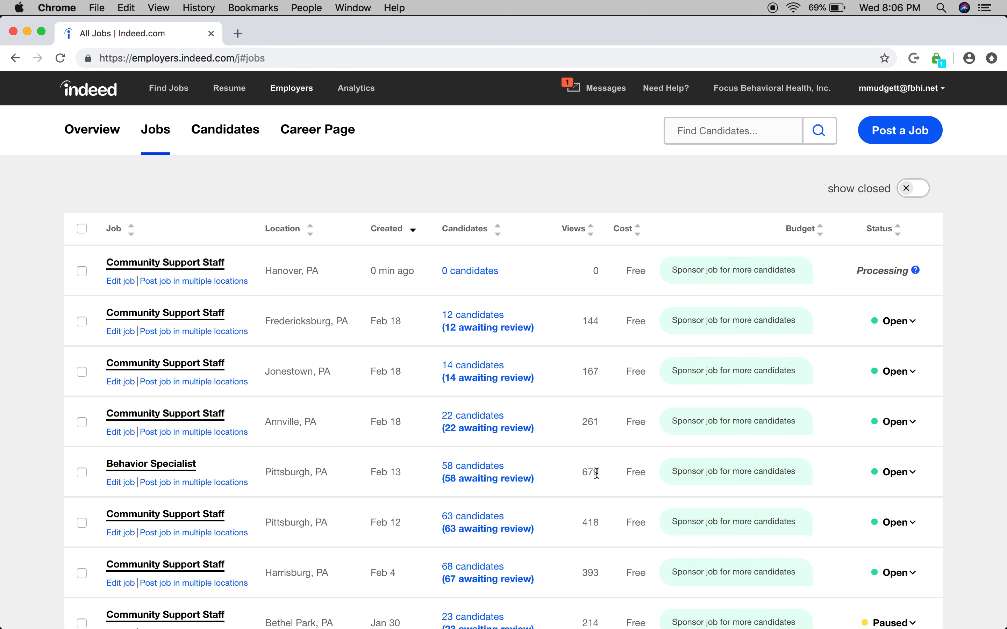
Step: Check the explanation of the Hanover job's processing status, view its edit page, and return to the jobs list
{"action": "mouse_move", "coordinate": [917, 273]}
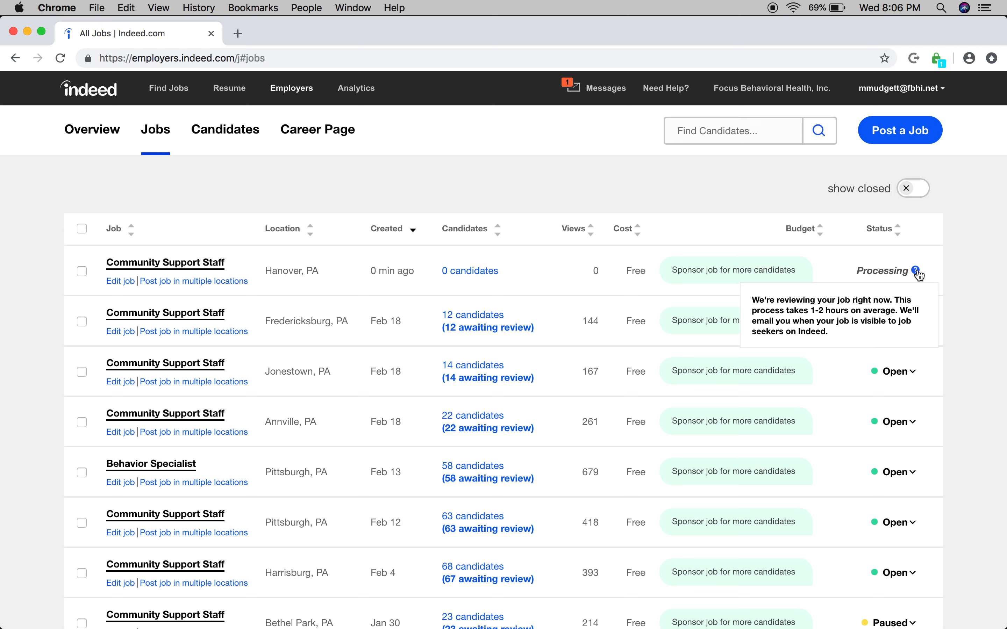
{"action": "left_click", "coordinate": [133, 285]}
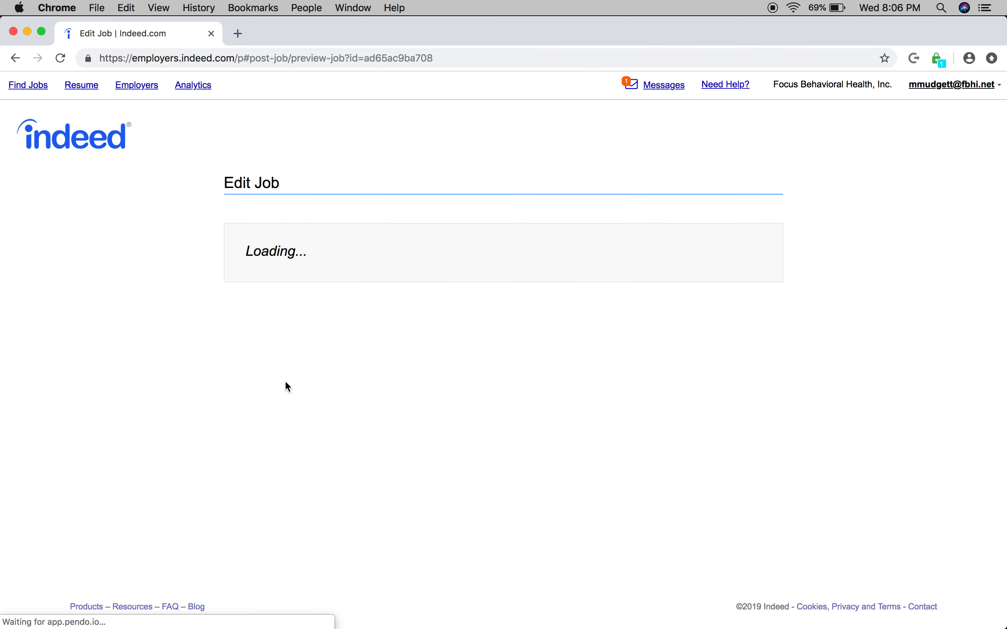
{"action": "left_click", "coordinate": [16, 59]}
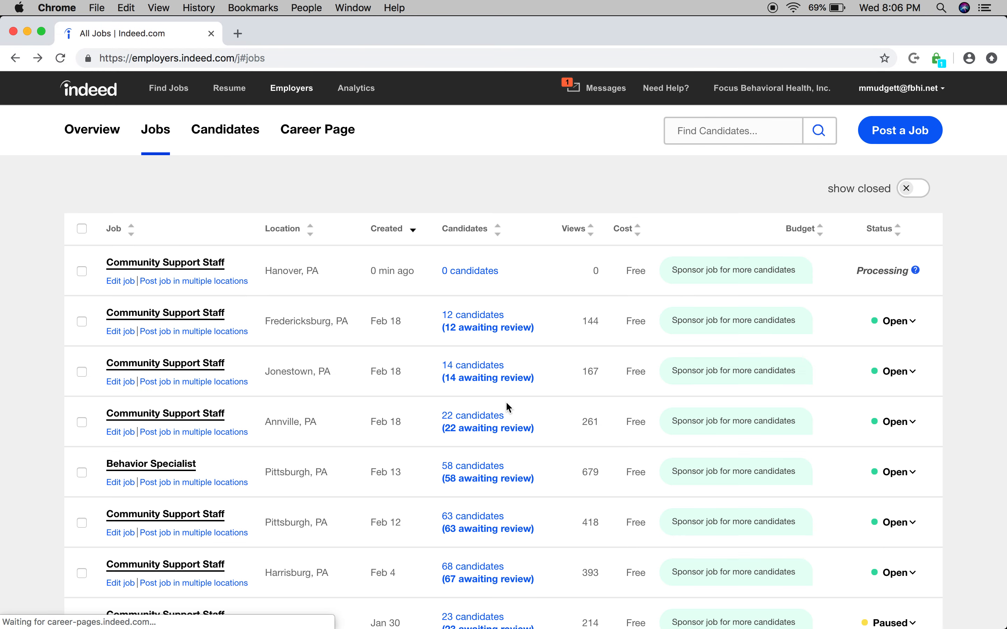
Step: View the status options available for the Fredericksburg, PA Community Support Staff job without changing its status
{"action": "scroll", "coordinate": [676, 407], "scroll_direction": "down", "scroll_amount": 2}
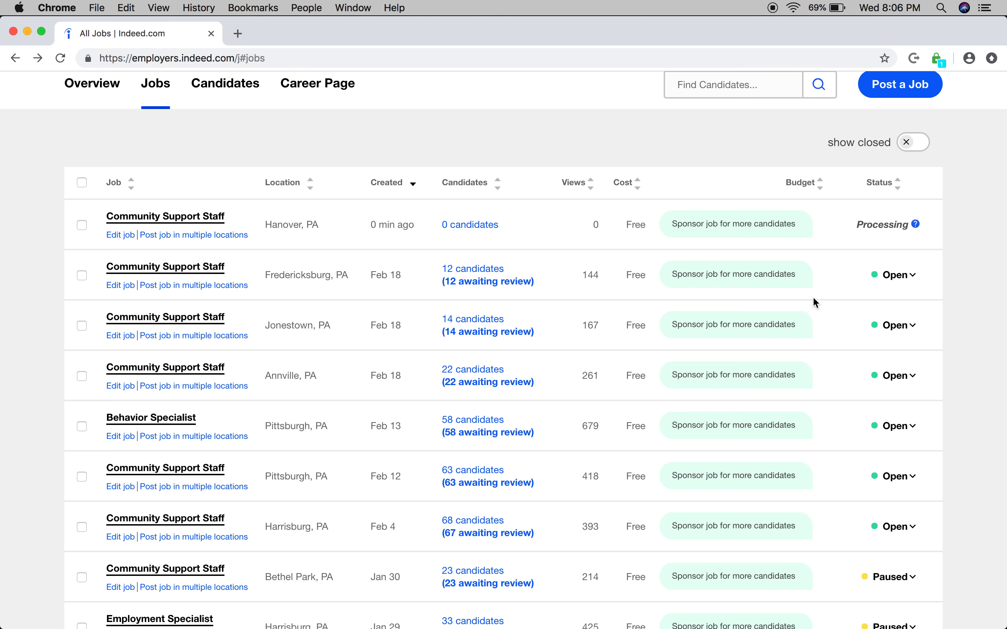
{"action": "left_click", "coordinate": [913, 280]}
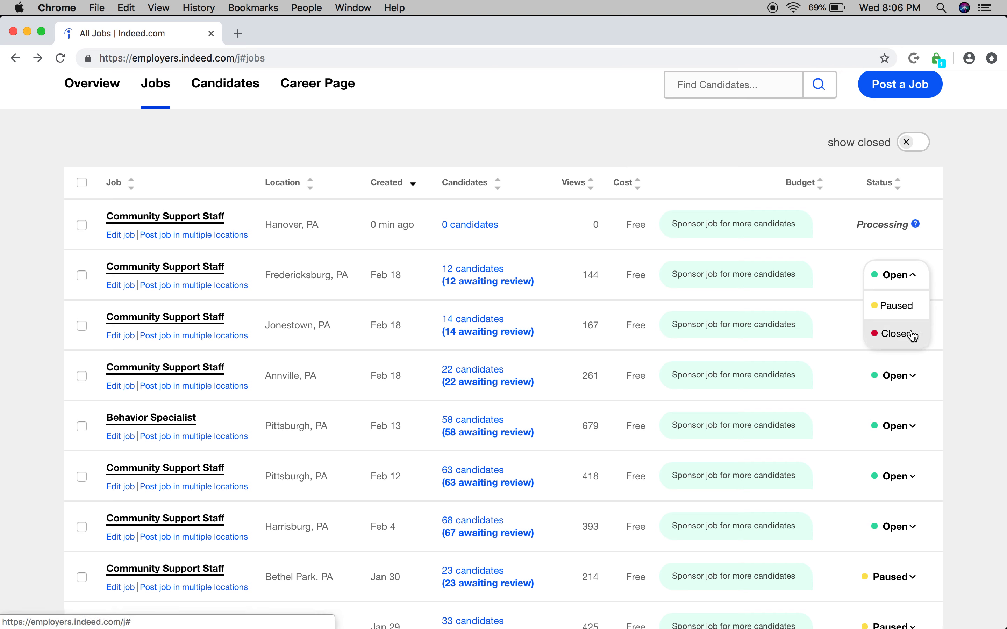
{"action": "left_click", "coordinate": [912, 278]}
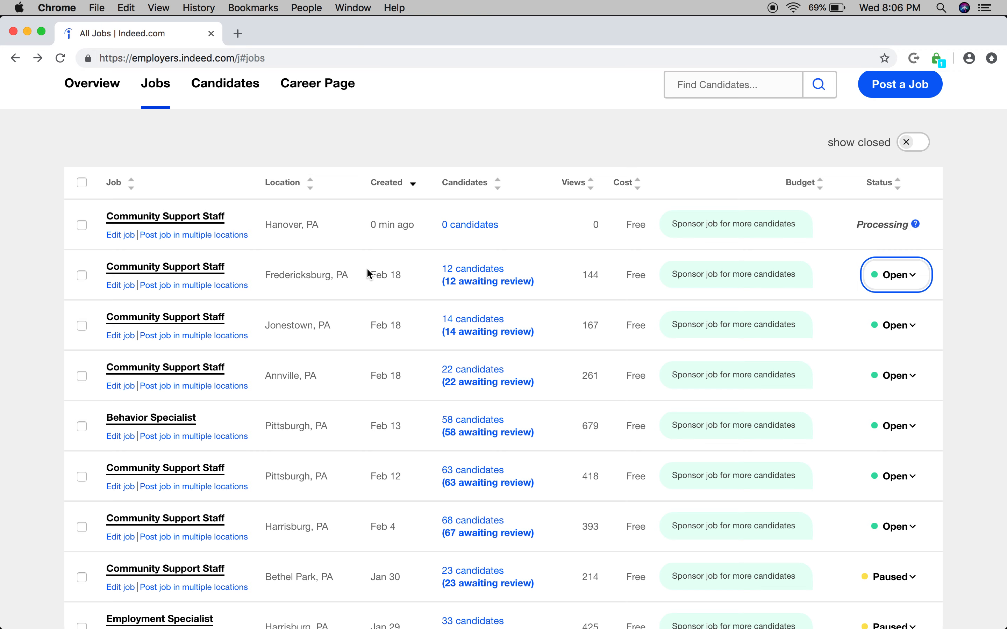
Step: Open the application settings of the Fredericksburg, PA Community Support Staff job for editing
{"action": "left_click", "coordinate": [118, 286]}
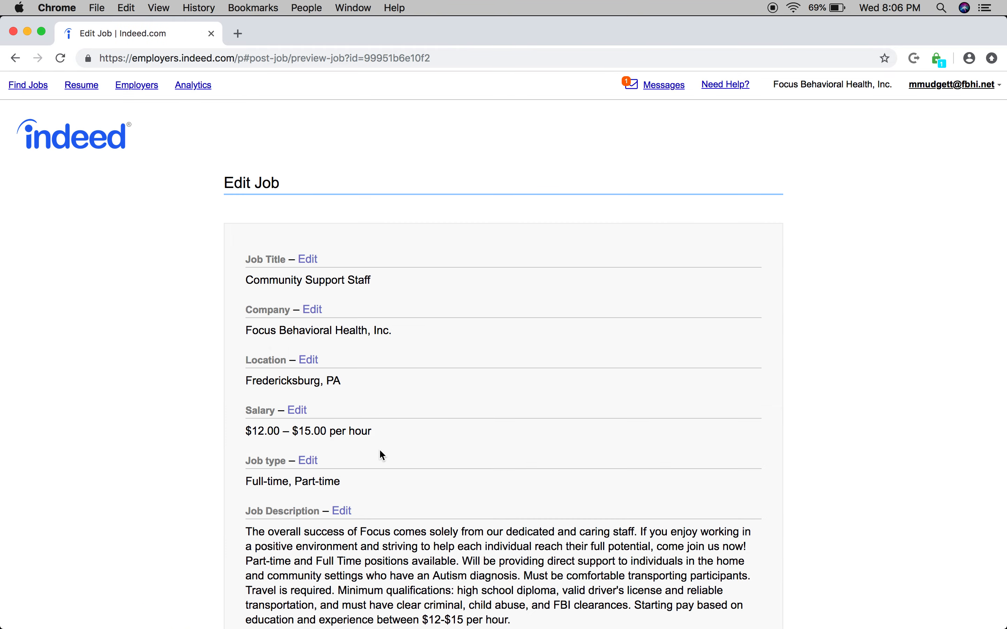
{"action": "scroll", "coordinate": [380, 451], "scroll_direction": "down", "scroll_amount": 6}
{"action": "scroll", "coordinate": [378, 452], "scroll_direction": "down", "scroll_amount": 4}
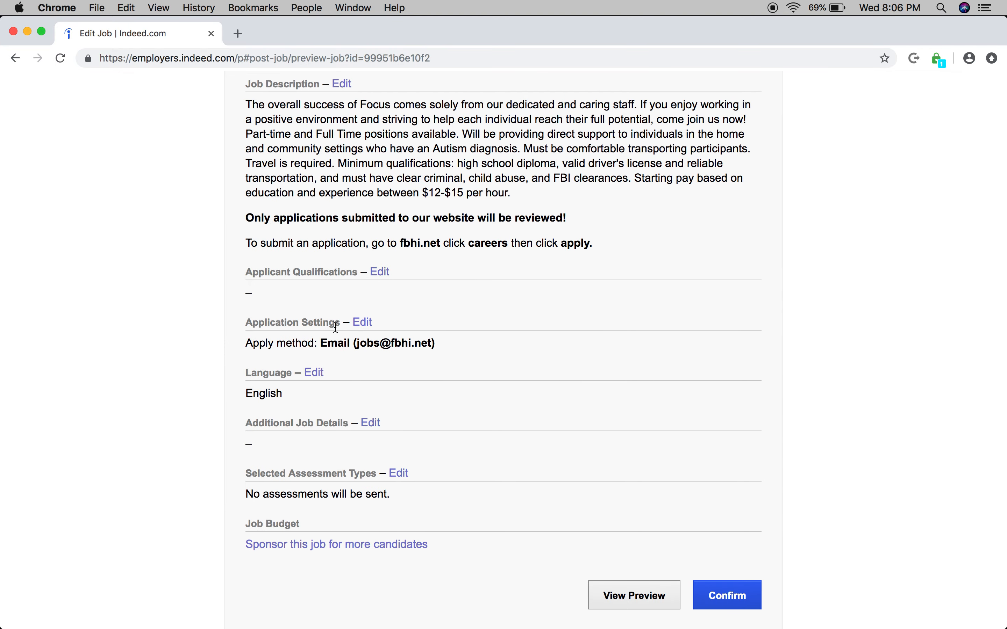
{"action": "left_click_drag", "start_coordinate": [323, 345], "coordinate": [409, 343]}
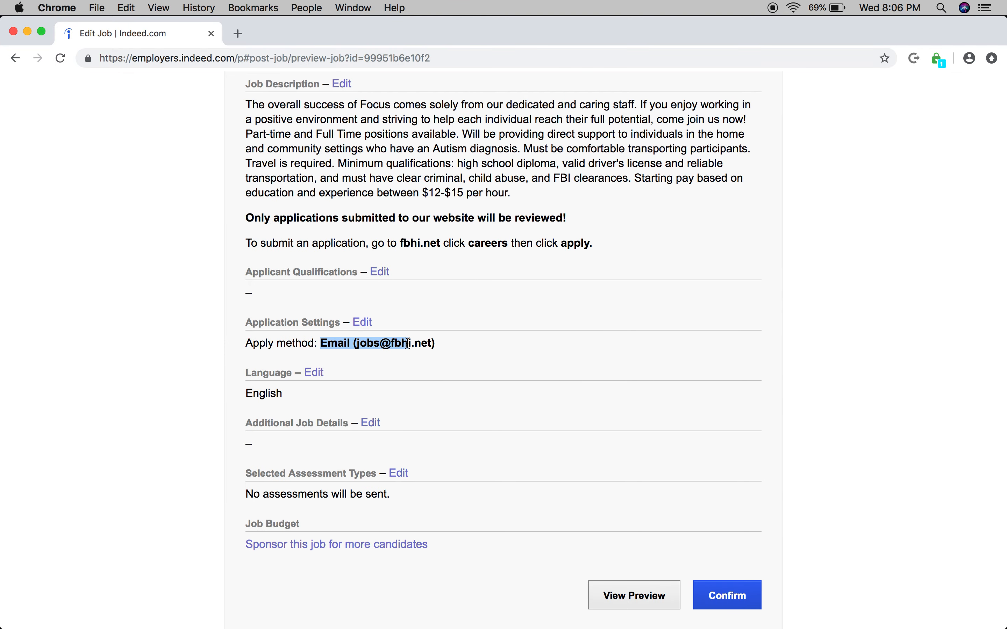
{"action": "left_click", "coordinate": [362, 324]}
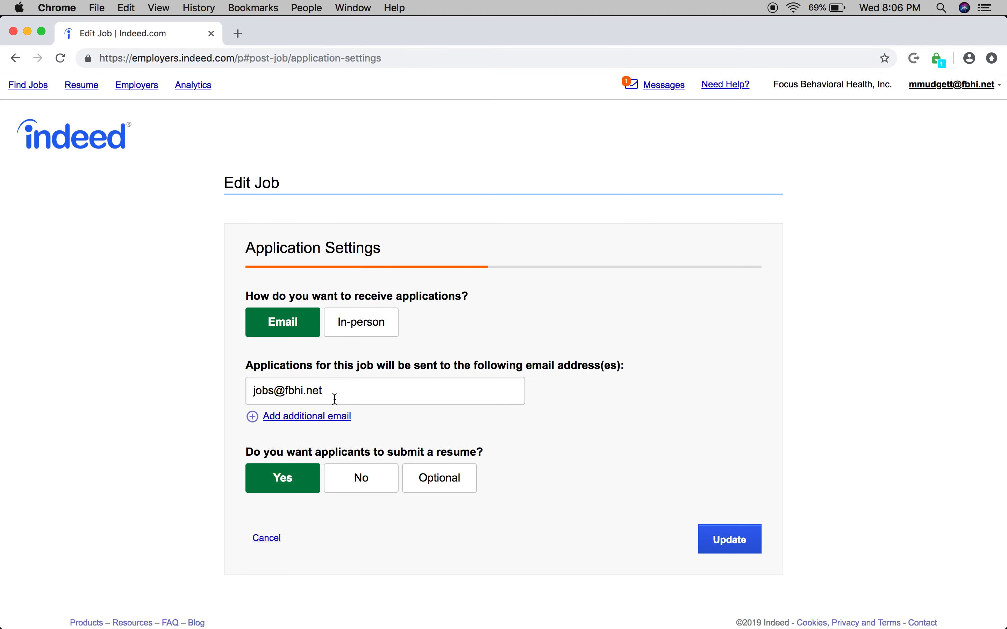
Step: Add the employer's own email address as an additional application recipient and update the application settings
{"action": "left_click", "coordinate": [329, 416]}
{"action": "left_click", "coordinate": [328, 416]}
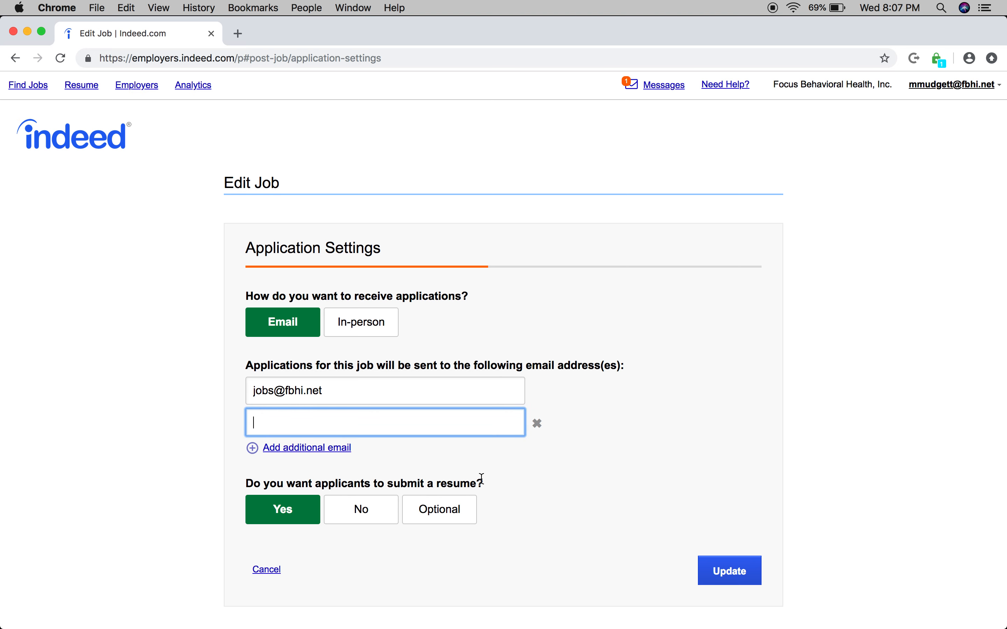
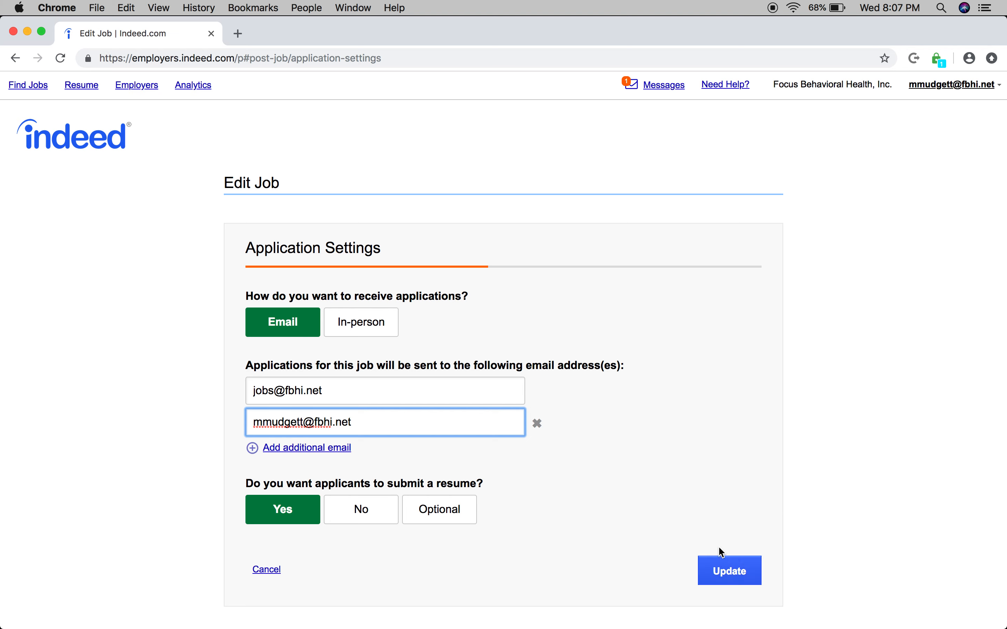
{"action": "left_click", "coordinate": [635, 546]}
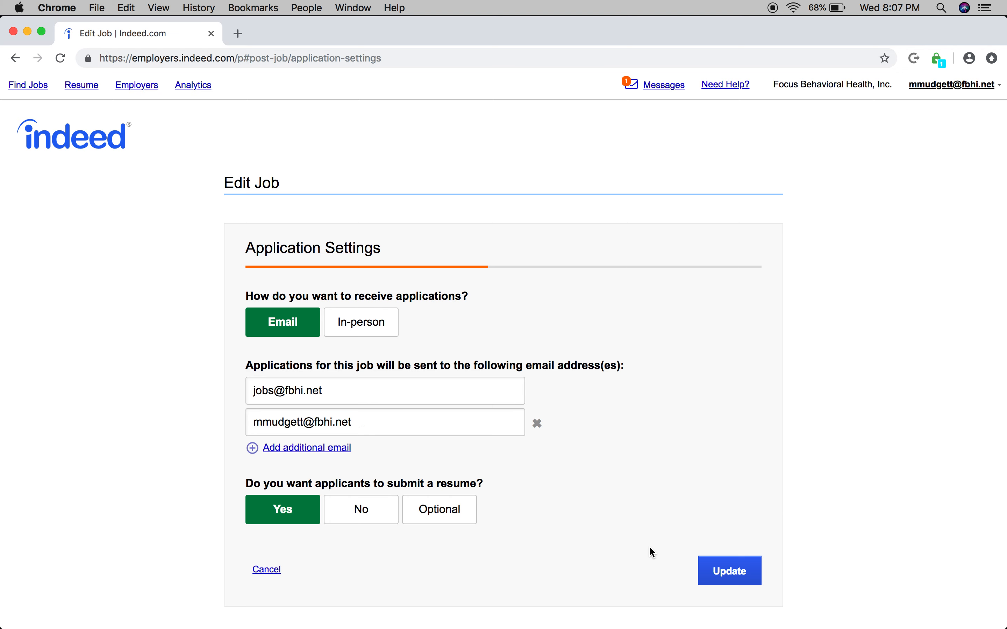
{"action": "left_click", "coordinate": [747, 571]}
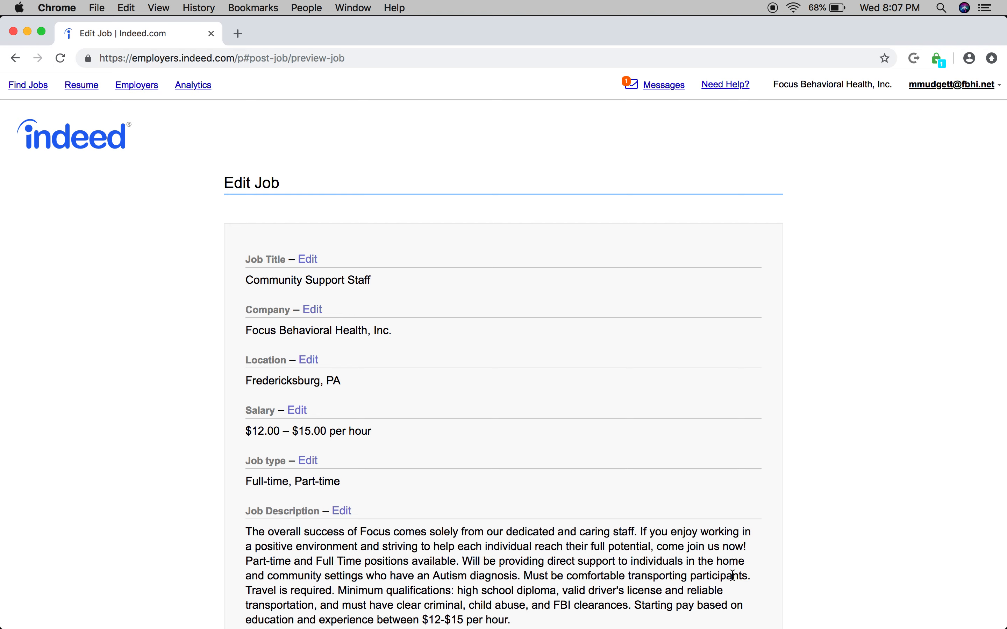
Step: Check the updated application settings in the Fredericksburg job's summary and confirm the edited posting
{"action": "scroll", "coordinate": [614, 555], "scroll_direction": "down", "scroll_amount": 10}
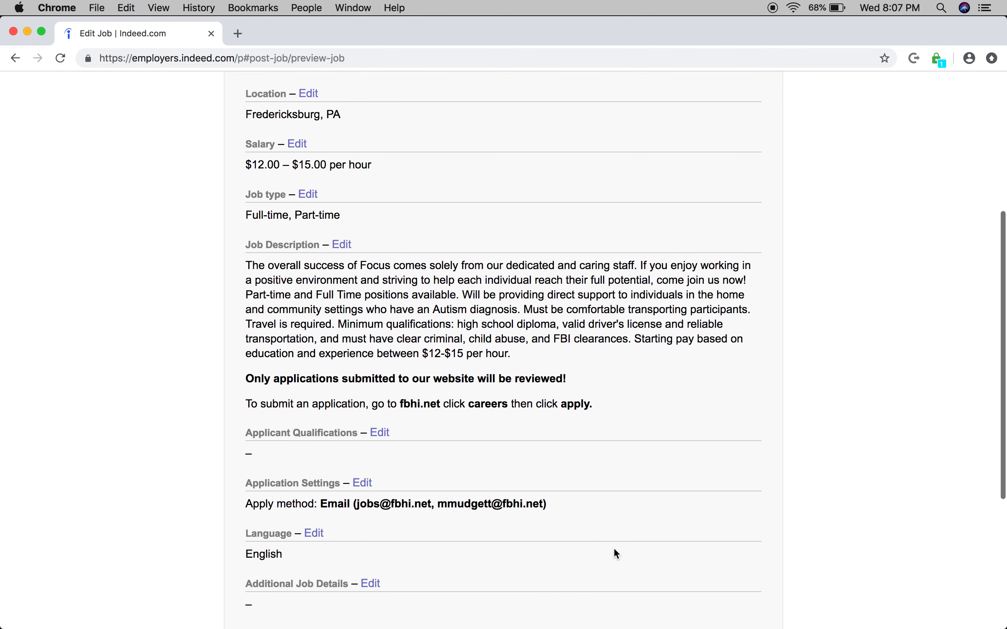
{"action": "scroll", "coordinate": [614, 553], "scroll_direction": "down", "scroll_amount": 6}
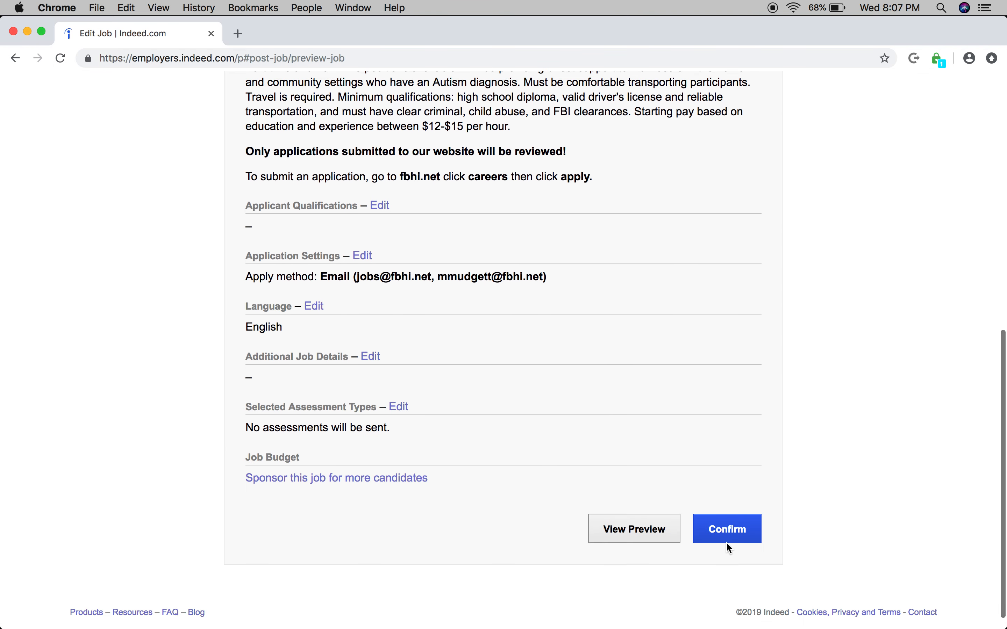
{"action": "left_click", "coordinate": [747, 538]}
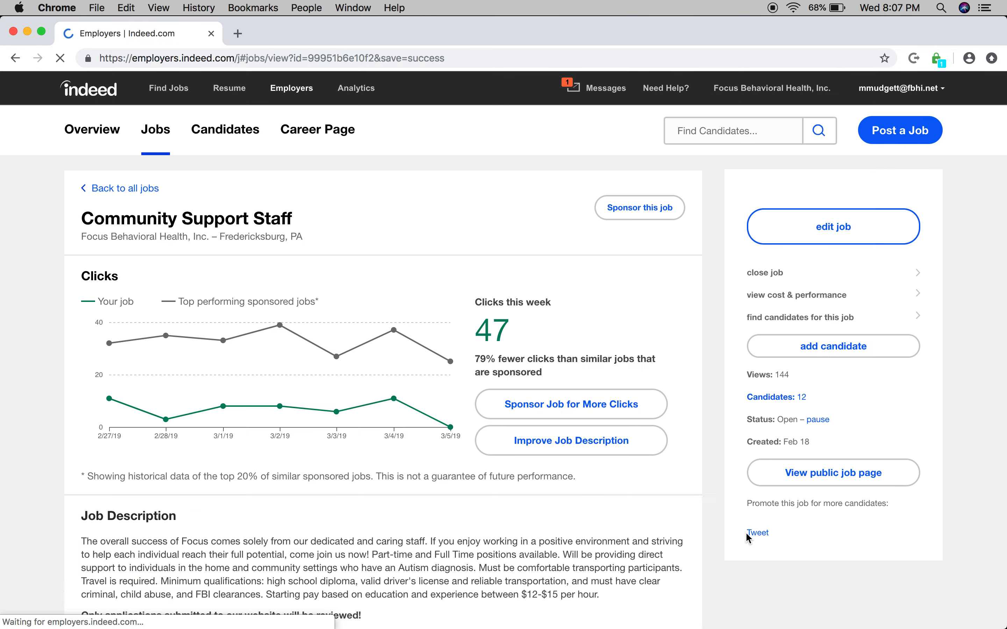
Step: Review the Fredericksburg job's clicks, candidates and description, and return to the jobs list to look over the postings
{"action": "scroll", "coordinate": [652, 502], "scroll_direction": "down", "scroll_amount": 5}
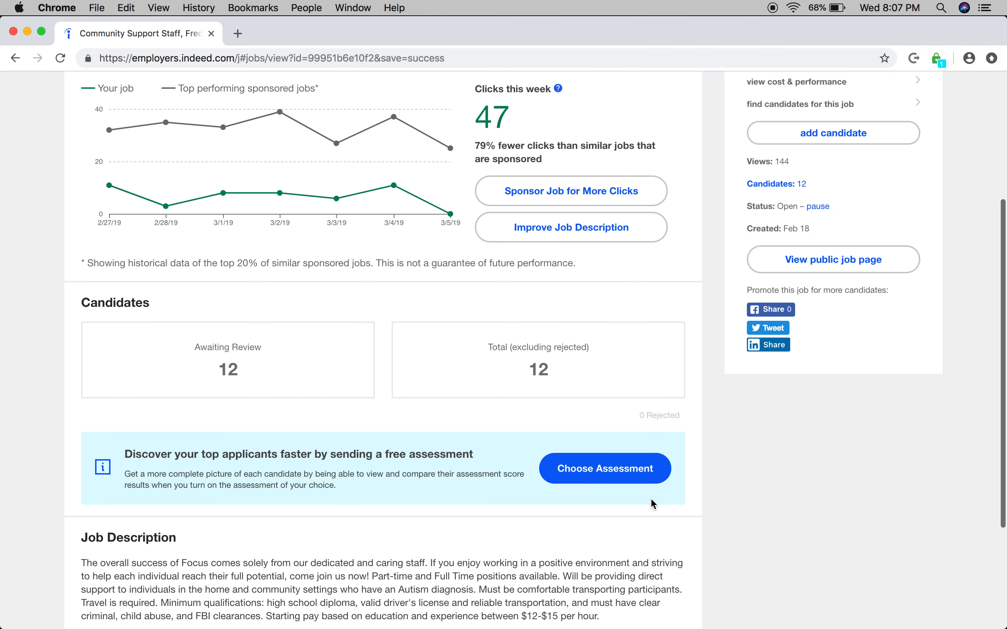
{"action": "scroll", "coordinate": [651, 500], "scroll_direction": "down", "scroll_amount": 3}
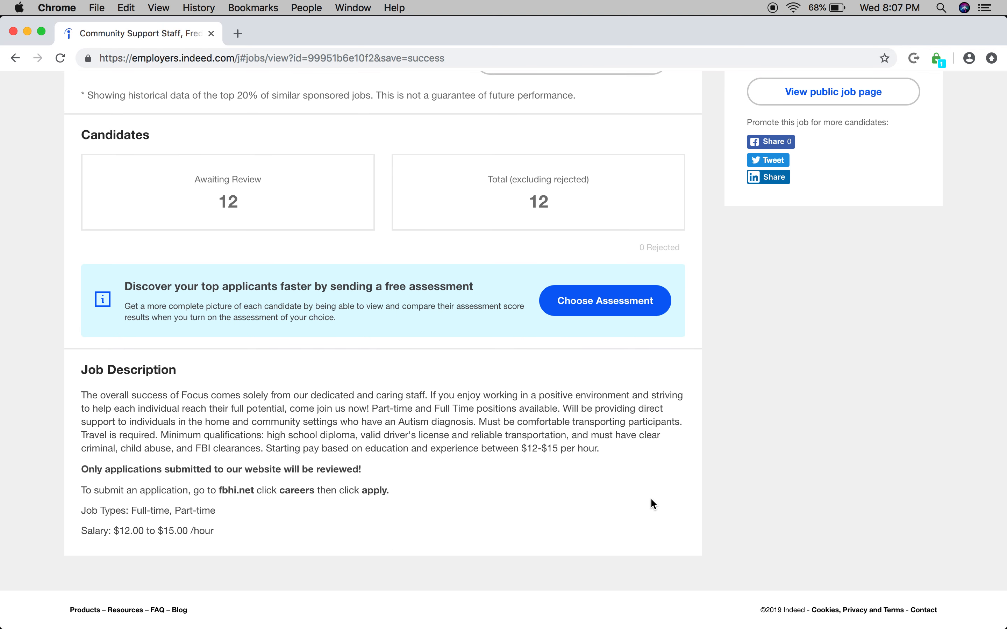
{"action": "scroll", "coordinate": [650, 498], "scroll_direction": "up", "scroll_amount": 8}
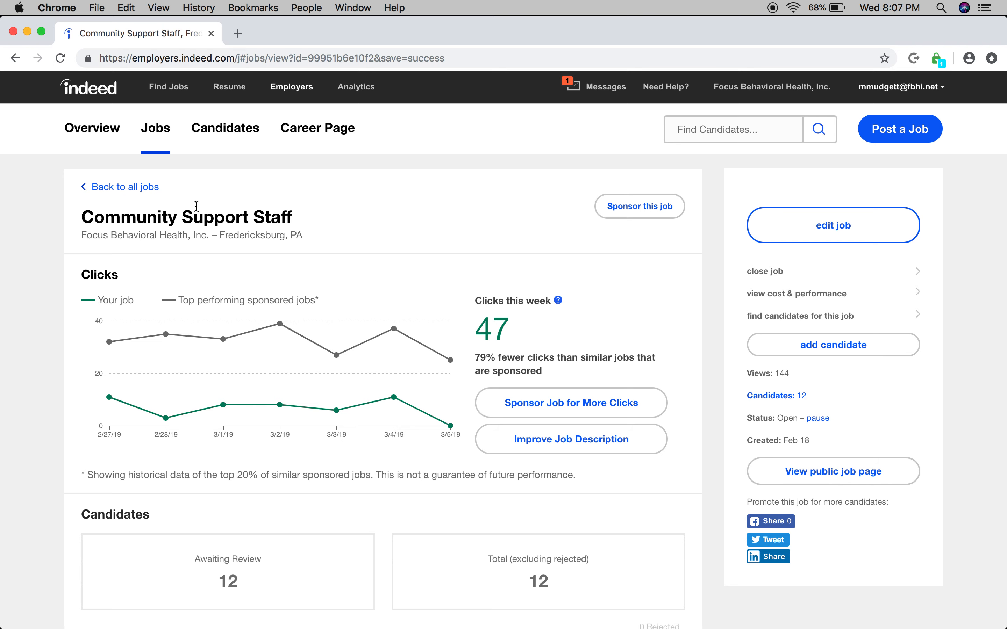
{"action": "left_click", "coordinate": [155, 135]}
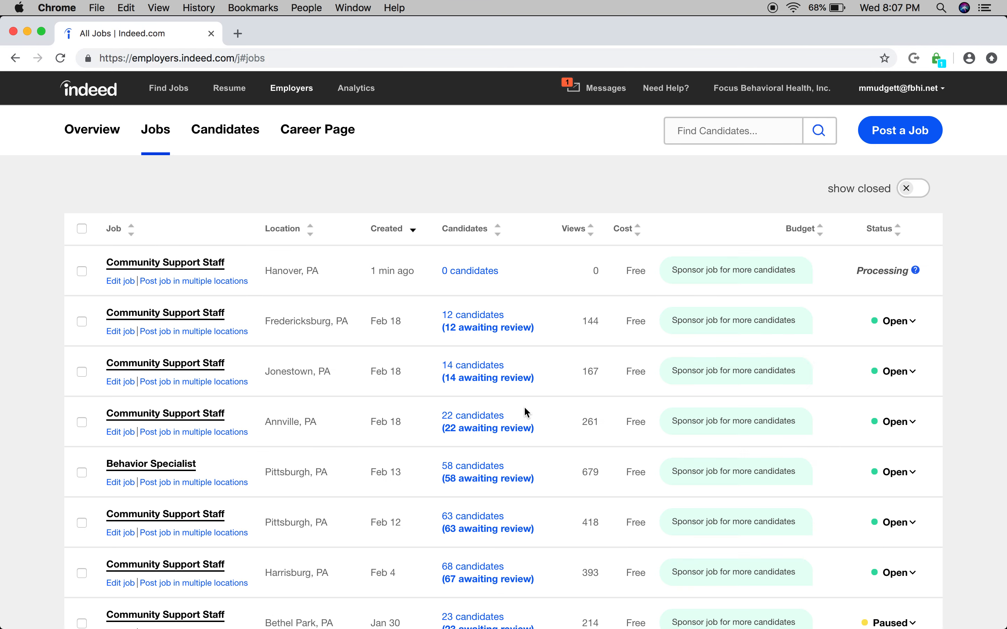
{"action": "scroll", "coordinate": [525, 412], "scroll_direction": "down", "scroll_amount": 3}
{"action": "scroll", "coordinate": [525, 412], "scroll_direction": "down", "scroll_amount": 1}
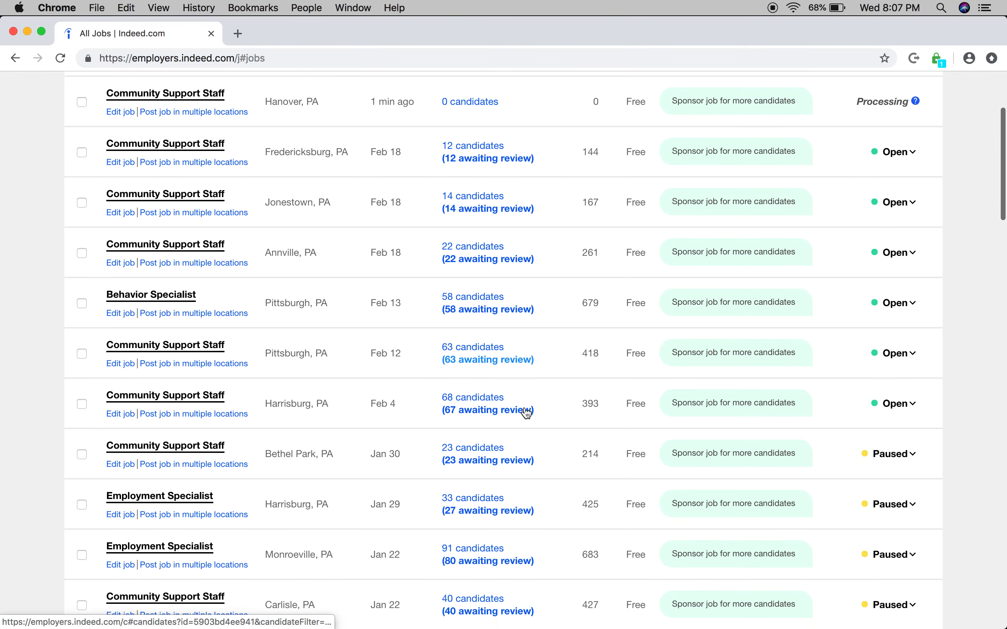
{"action": "scroll", "coordinate": [526, 412], "scroll_direction": "up", "scroll_amount": 4}
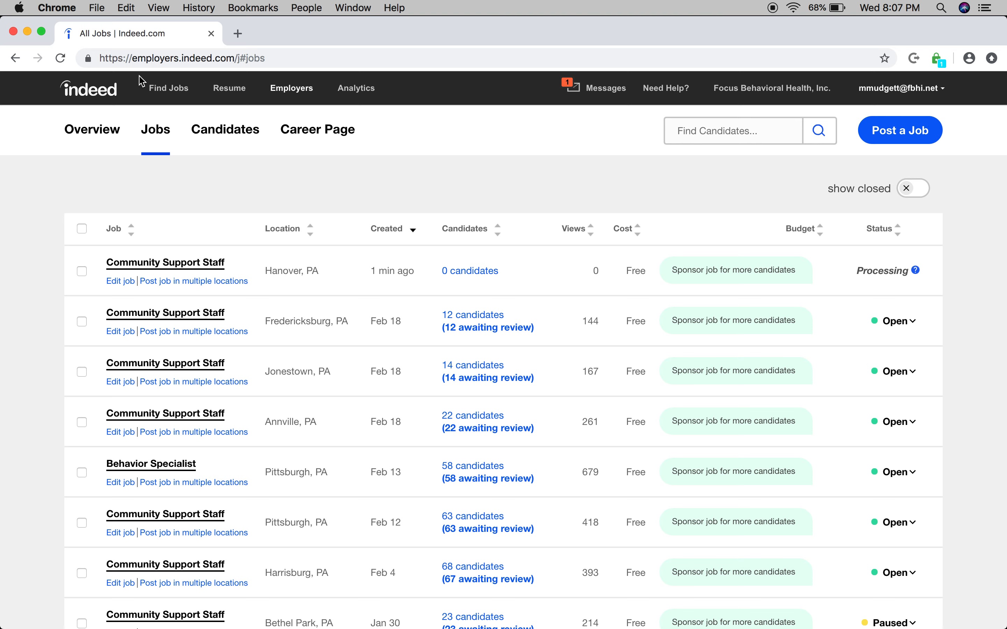
{"action": "mouse_move", "coordinate": [326, 628]}
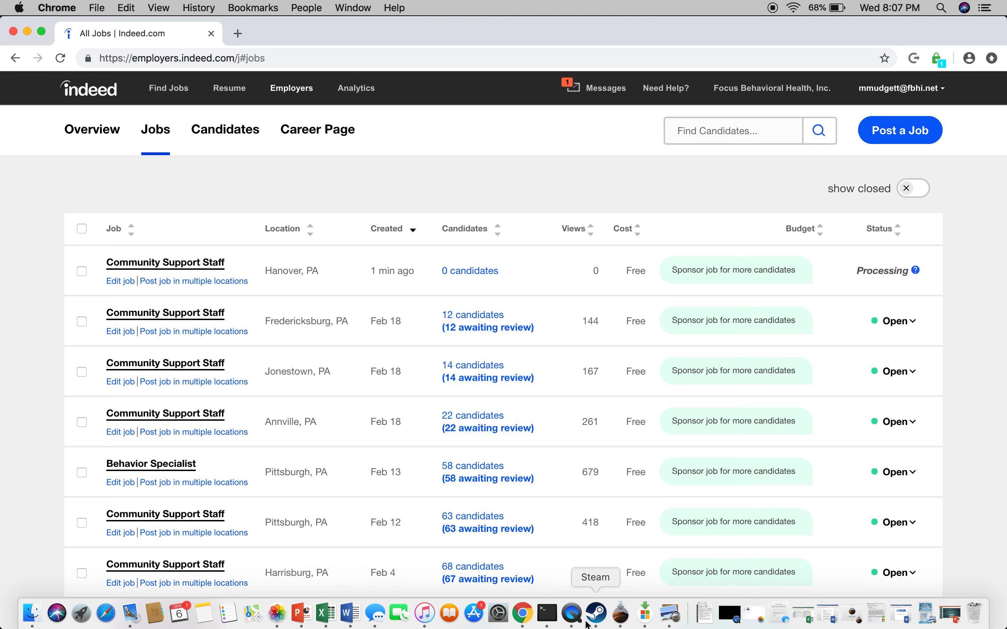
{"action": "left_click", "coordinate": [575, 619]}
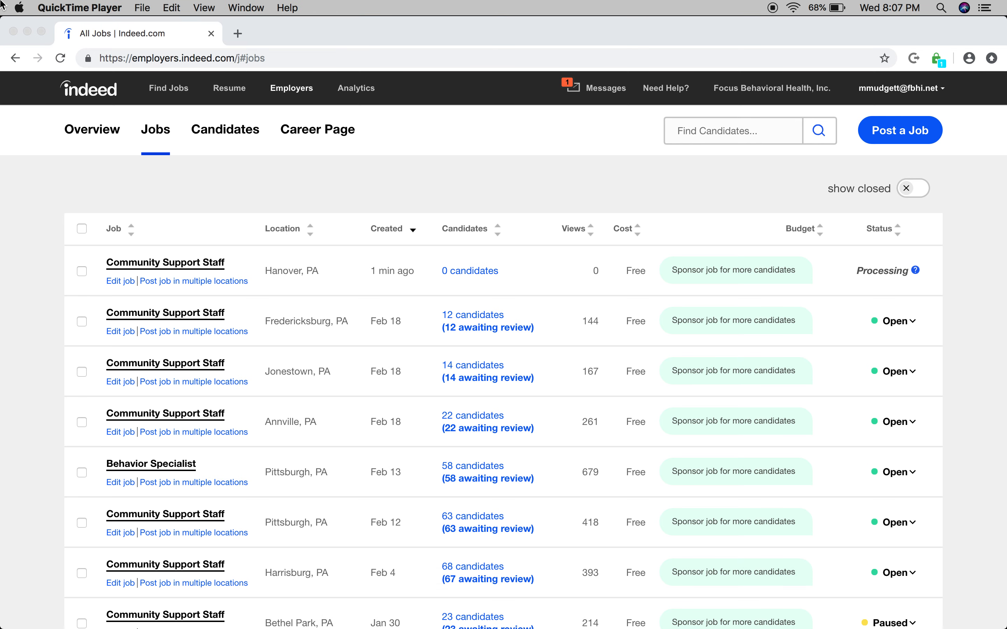
{"action": "left_click", "coordinate": [79, 8]}
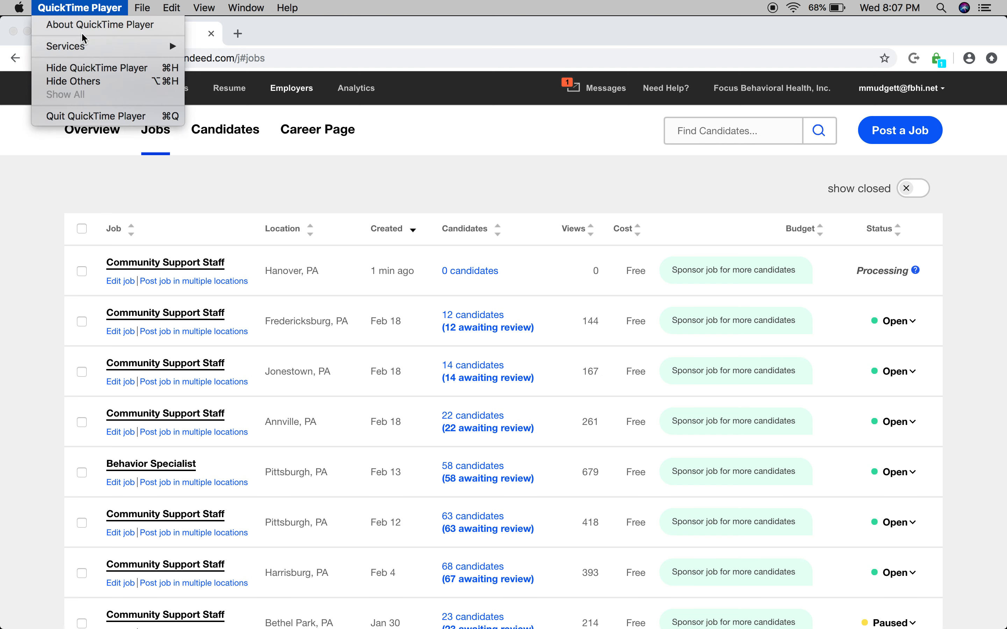
{"action": "mouse_move", "coordinate": [84, 52]}
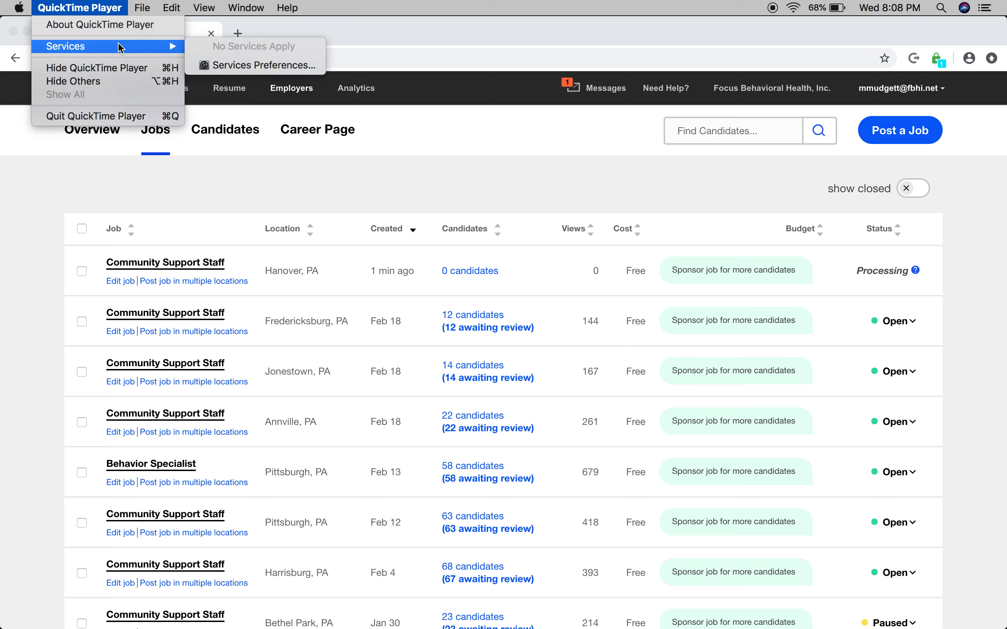
{"action": "left_click", "coordinate": [129, 28]}
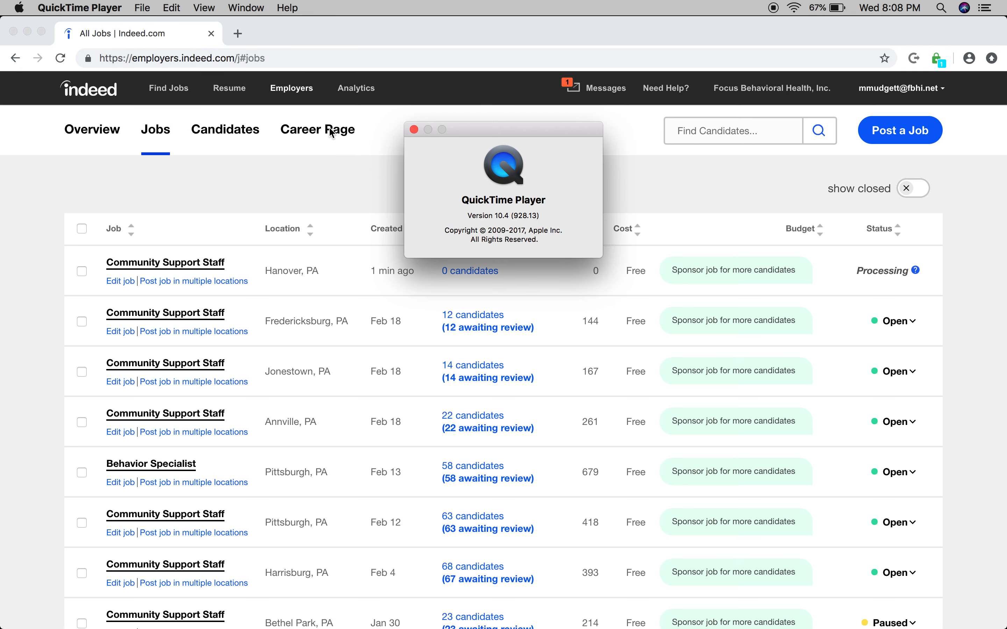
{"action": "left_click", "coordinate": [415, 129]}
{"action": "mouse_move", "coordinate": [595, 616]}
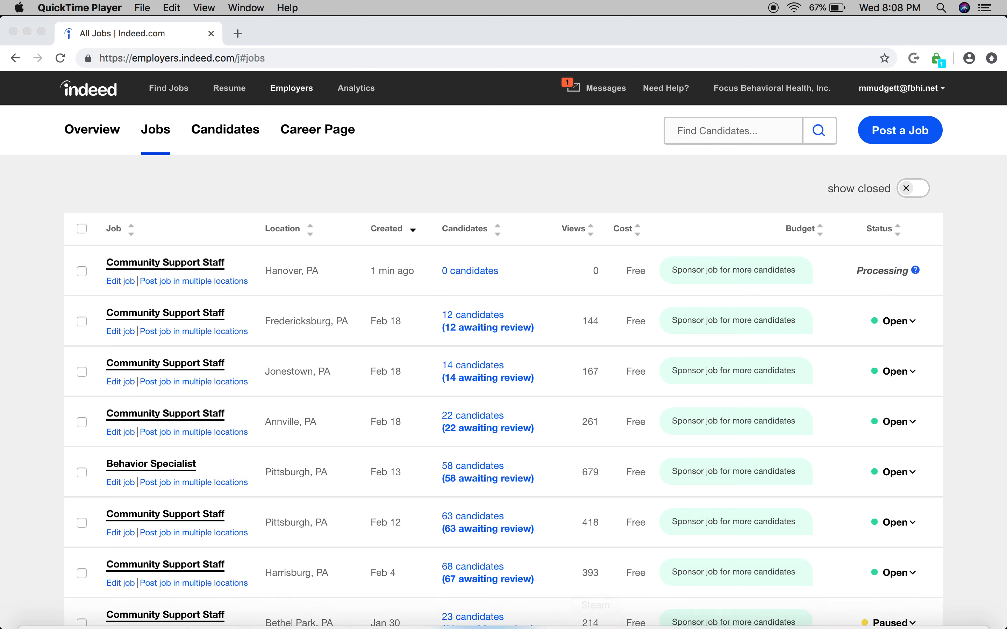